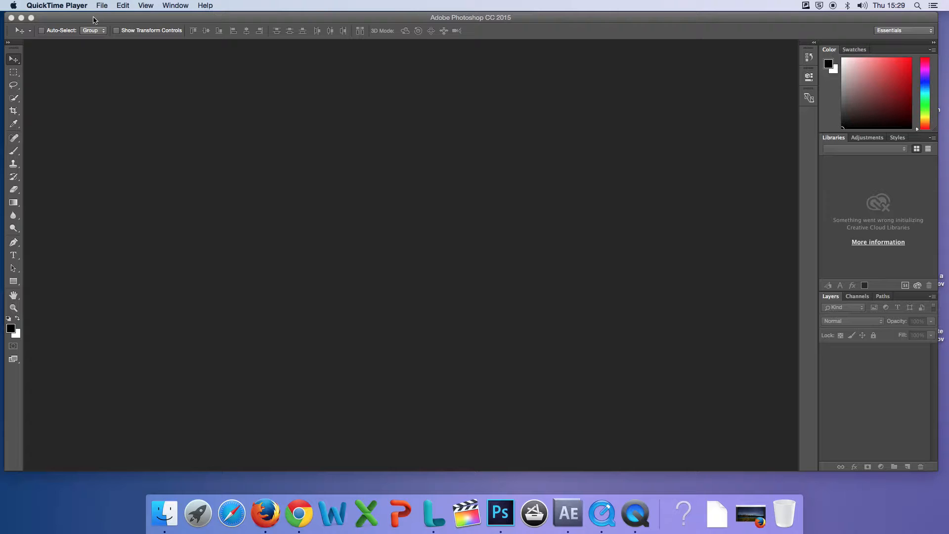
Create a new document named Animation with the Film & Video type and the HDTV 1080p/29.97 size.
{"action": "left_click", "coordinate": [91, 6]}
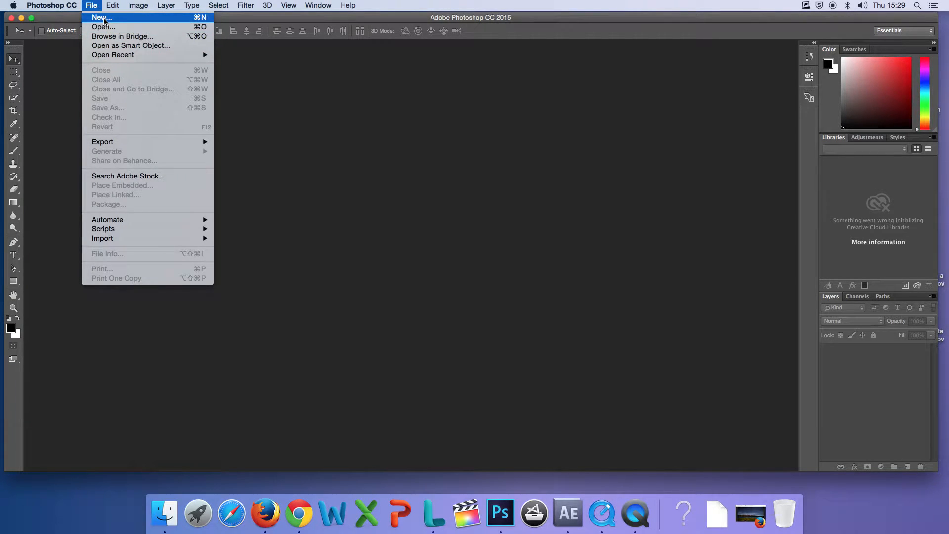
{"action": "left_click", "coordinate": [104, 21]}
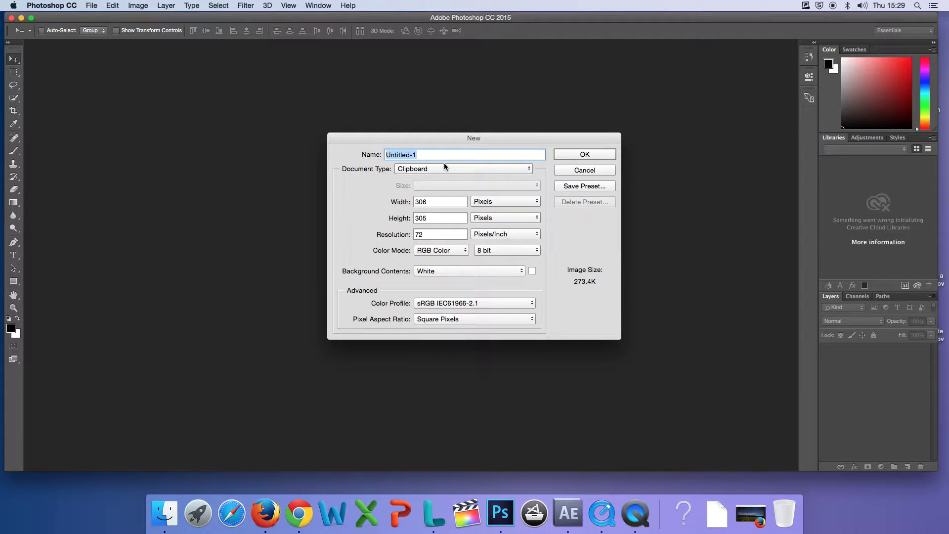
{"action": "type", "text": "Animation"}
{"action": "left_click", "coordinate": [428, 168]}
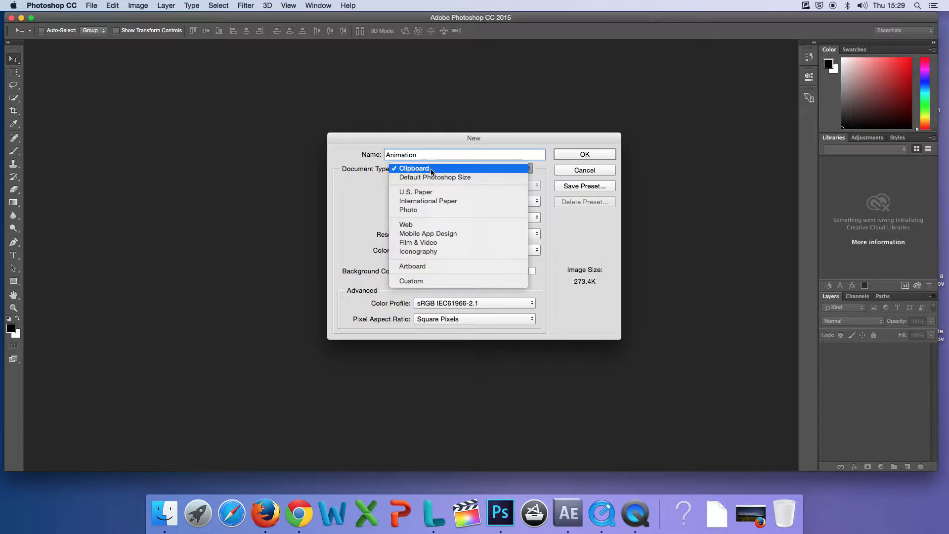
{"action": "left_click", "coordinate": [449, 238]}
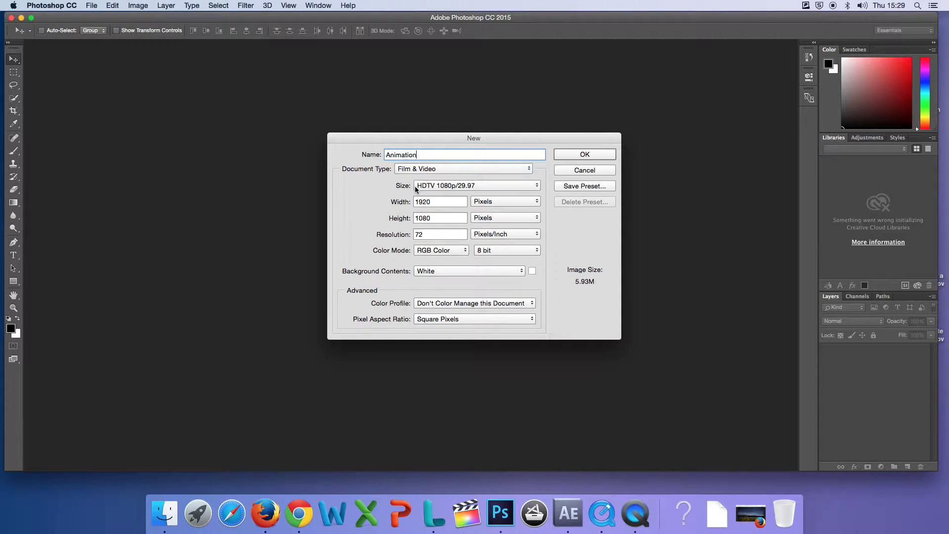
{"action": "left_click", "coordinate": [434, 186]}
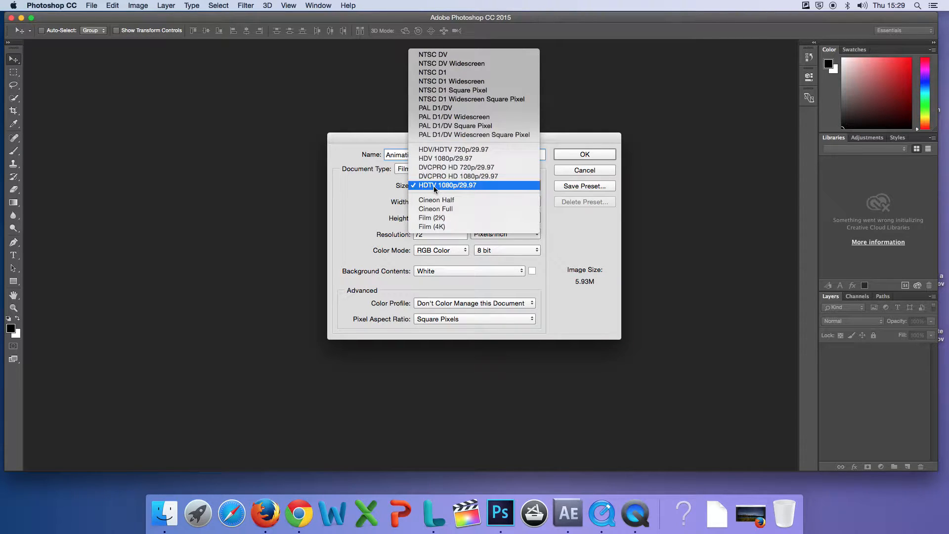
{"action": "left_click", "coordinate": [434, 186]}
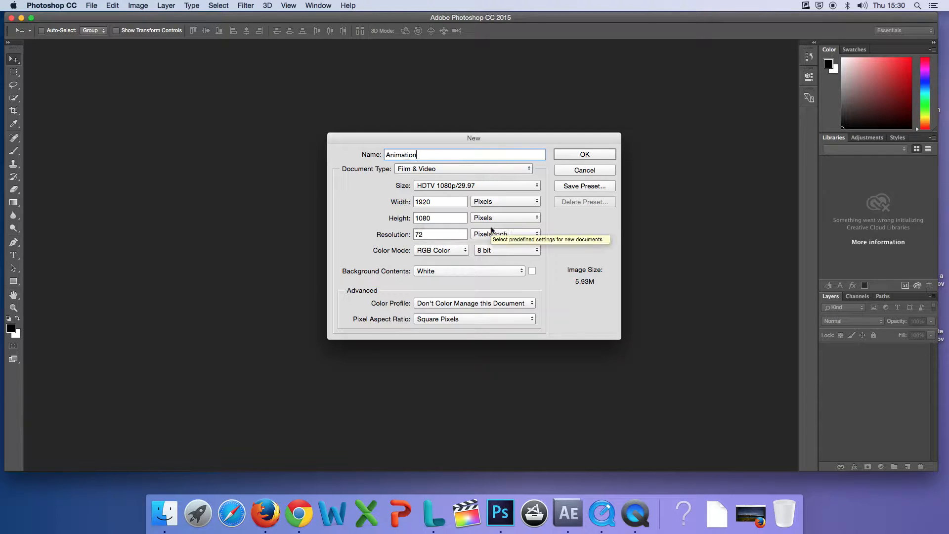
{"action": "left_click", "coordinate": [577, 158]}
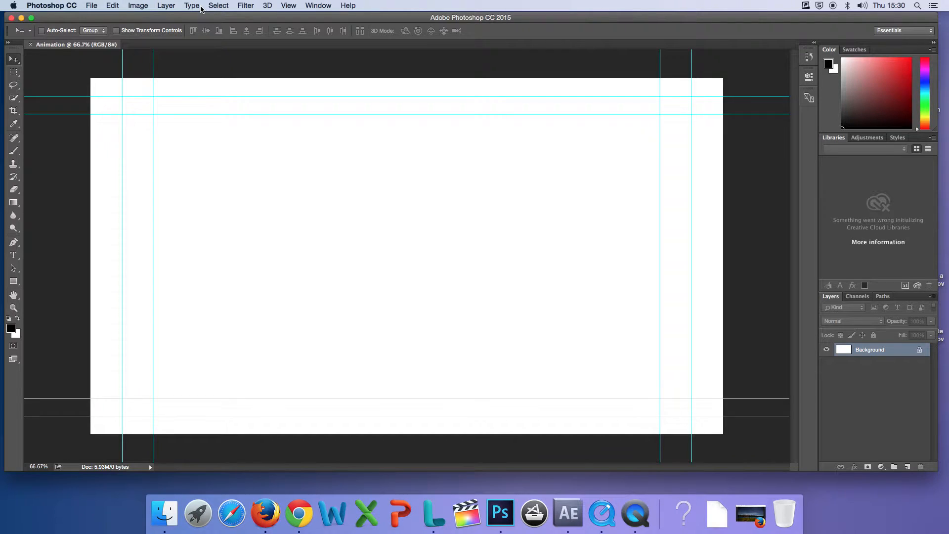
Open the moon image luna.png from the Desktop folder.
{"action": "left_click", "coordinate": [94, 5]}
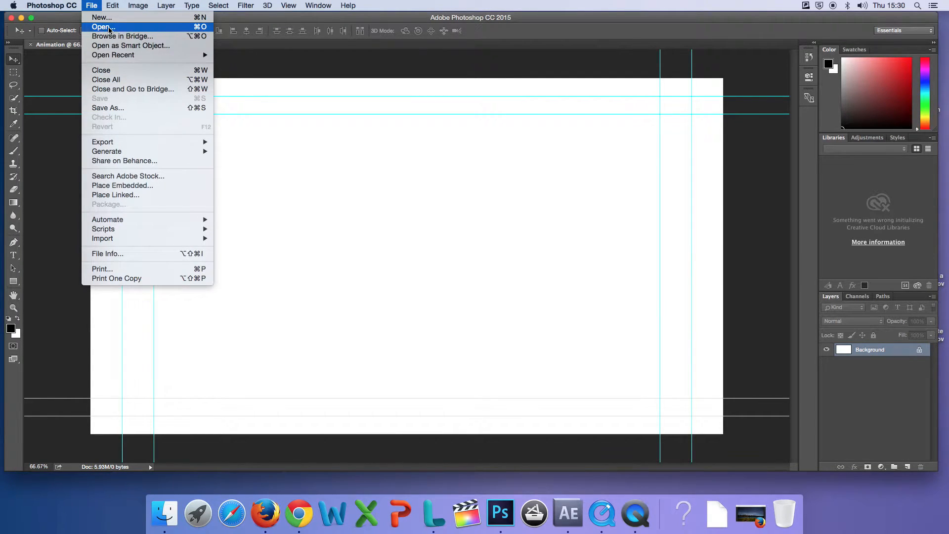
{"action": "left_click", "coordinate": [109, 28]}
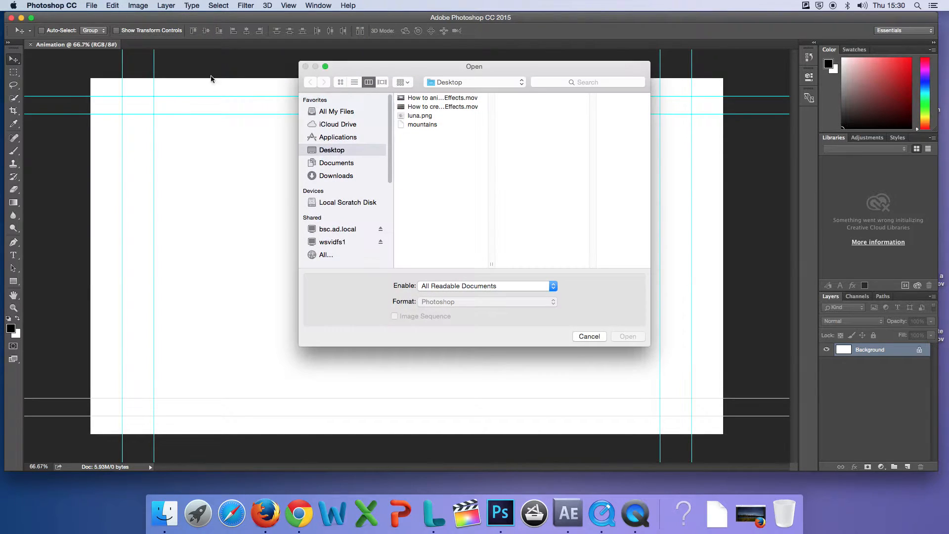
{"action": "left_click", "coordinate": [416, 116]}
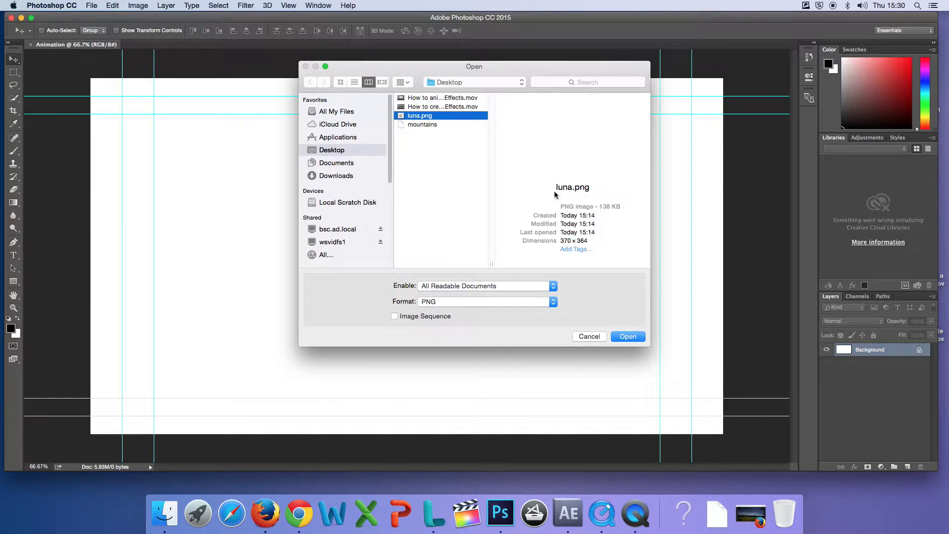
{"action": "left_click", "coordinate": [626, 336]}
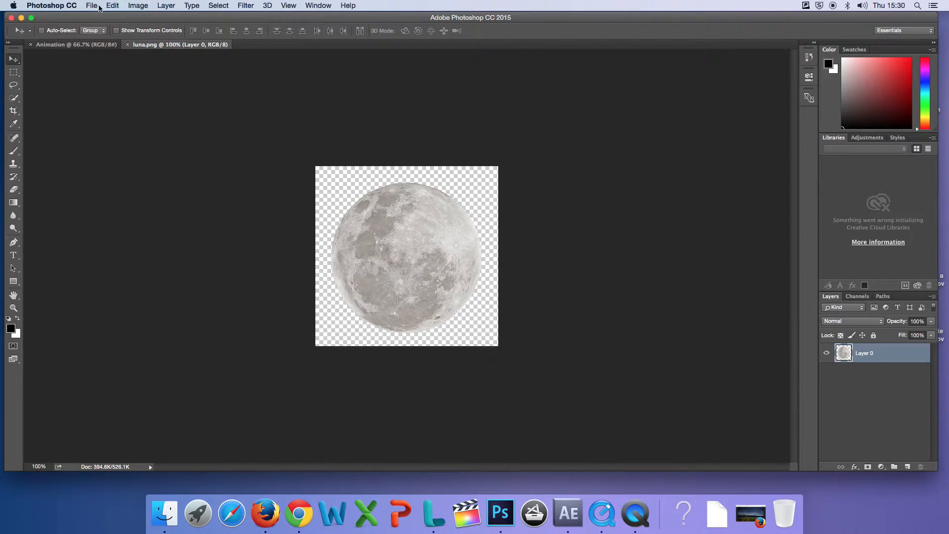
Copy the entire moon image and paste it into the Animation document.
{"action": "left_click", "coordinate": [221, 6]}
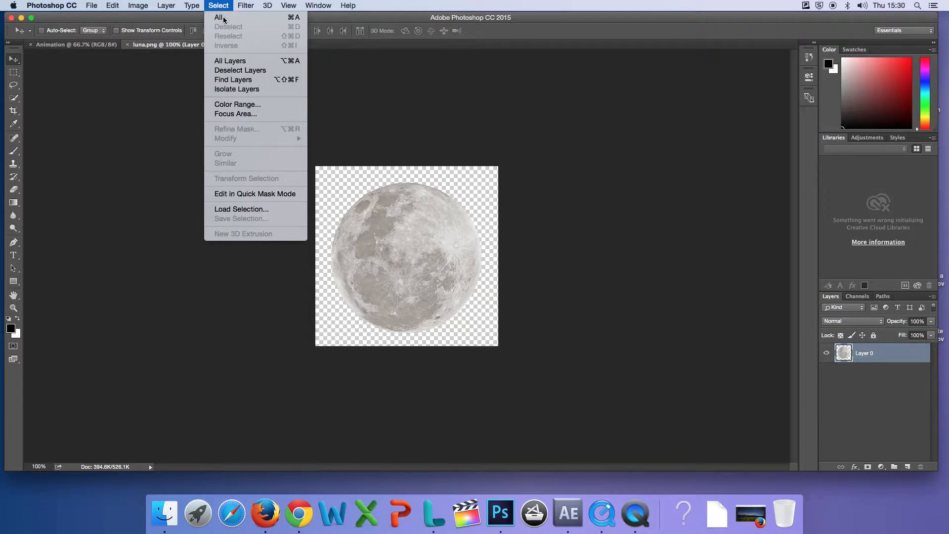
{"action": "left_click", "coordinate": [225, 15]}
{"action": "left_click", "coordinate": [110, 6]}
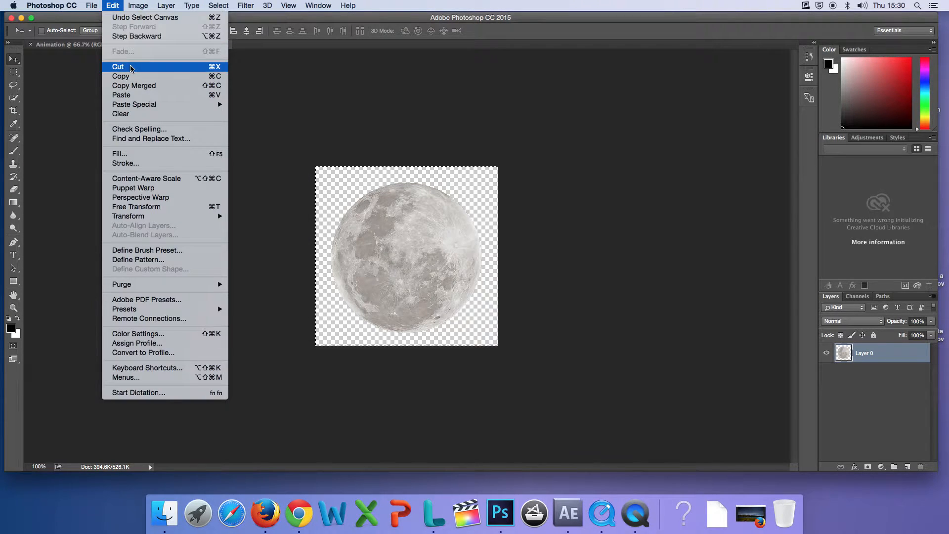
{"action": "left_click", "coordinate": [130, 79]}
{"action": "left_click", "coordinate": [75, 45]}
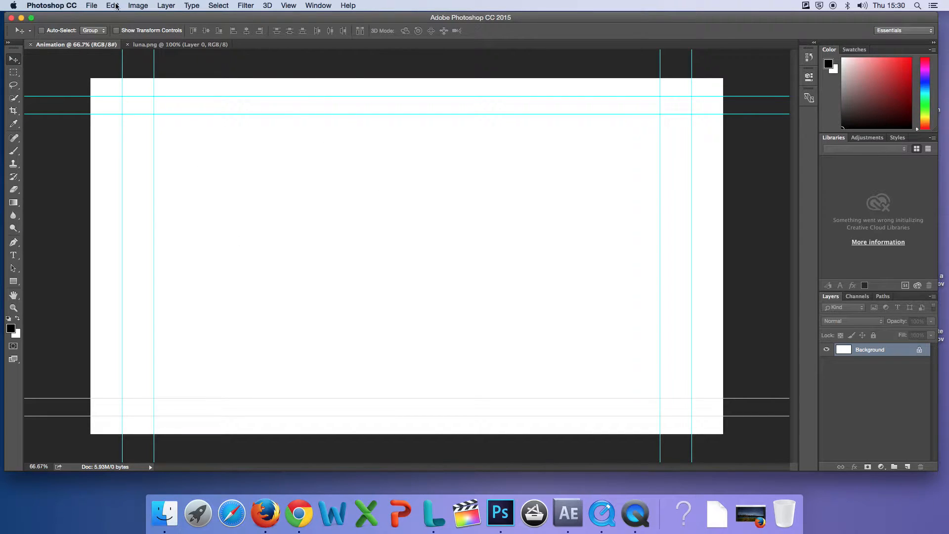
{"action": "left_click", "coordinate": [113, 5]}
{"action": "left_click", "coordinate": [132, 93]}
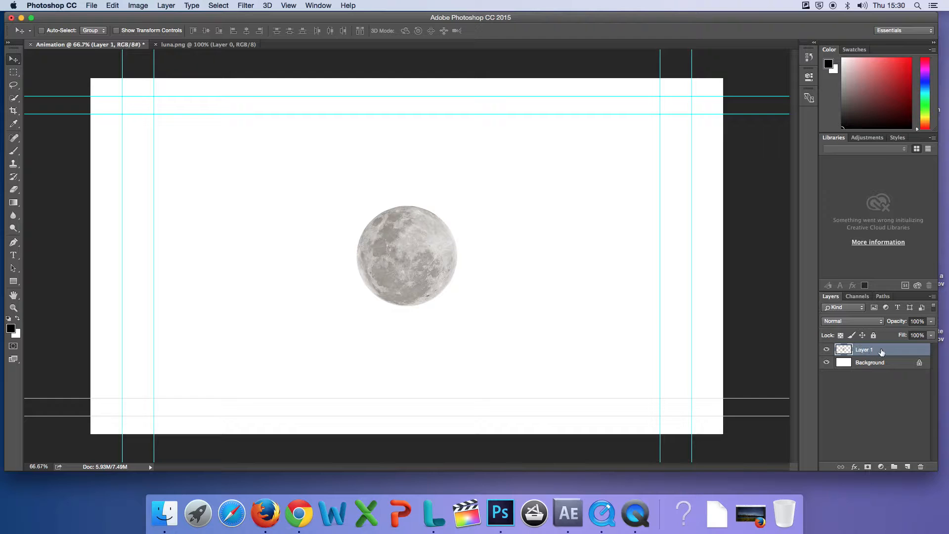
Open the night mountain landscape image ws_Mountain_Night_Stars_Trees_Sea_1920x1080.jpg from the Downloads folder.
{"action": "left_click", "coordinate": [91, 7]}
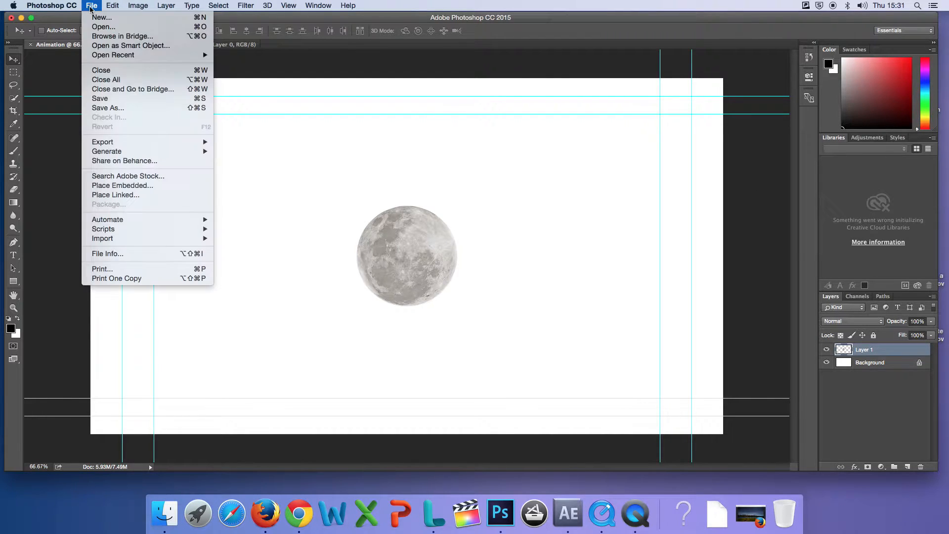
{"action": "left_click", "coordinate": [103, 27]}
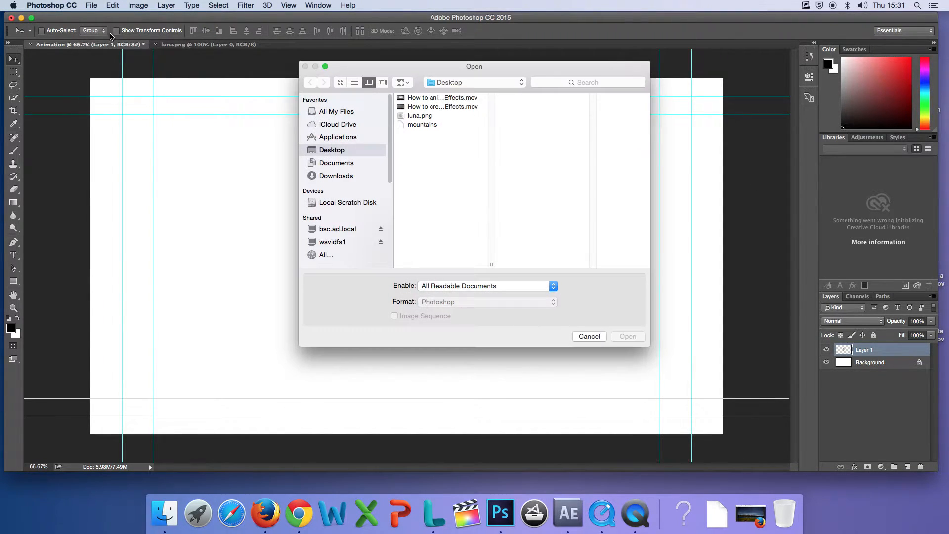
{"action": "left_click", "coordinate": [337, 175]}
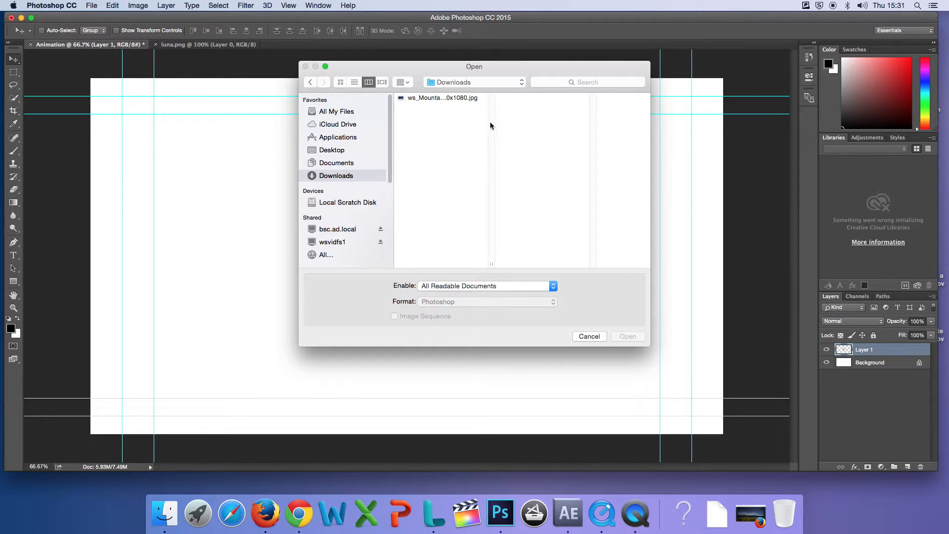
{"action": "left_click", "coordinate": [429, 98]}
{"action": "left_click", "coordinate": [627, 337]}
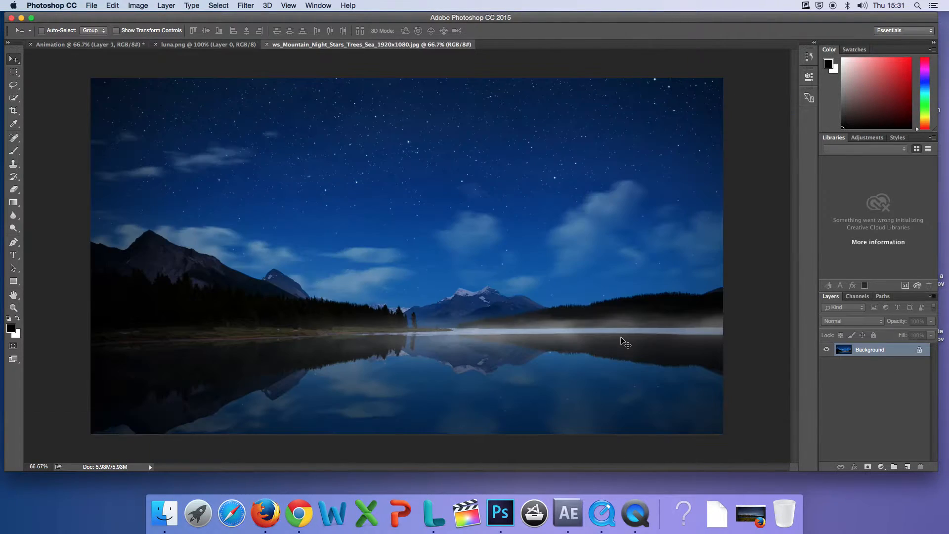
Copy the entire night landscape image and paste it into the Animation document.
{"action": "left_click", "coordinate": [219, 6]}
{"action": "left_click", "coordinate": [221, 18]}
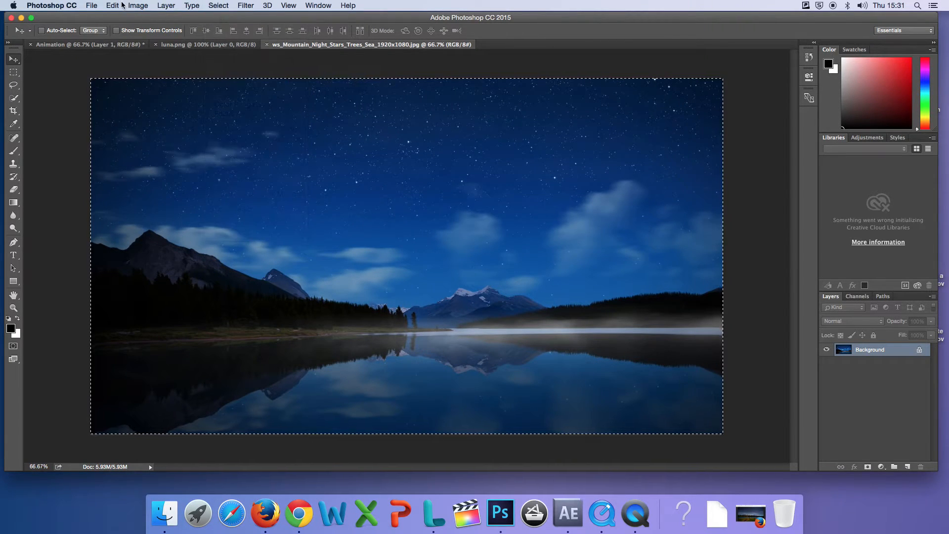
{"action": "left_click", "coordinate": [113, 6]}
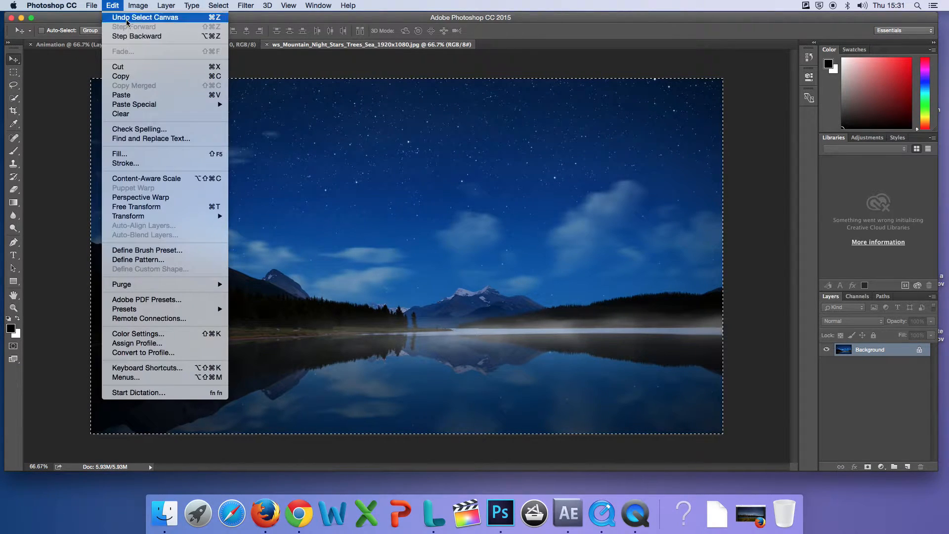
{"action": "left_click", "coordinate": [120, 76]}
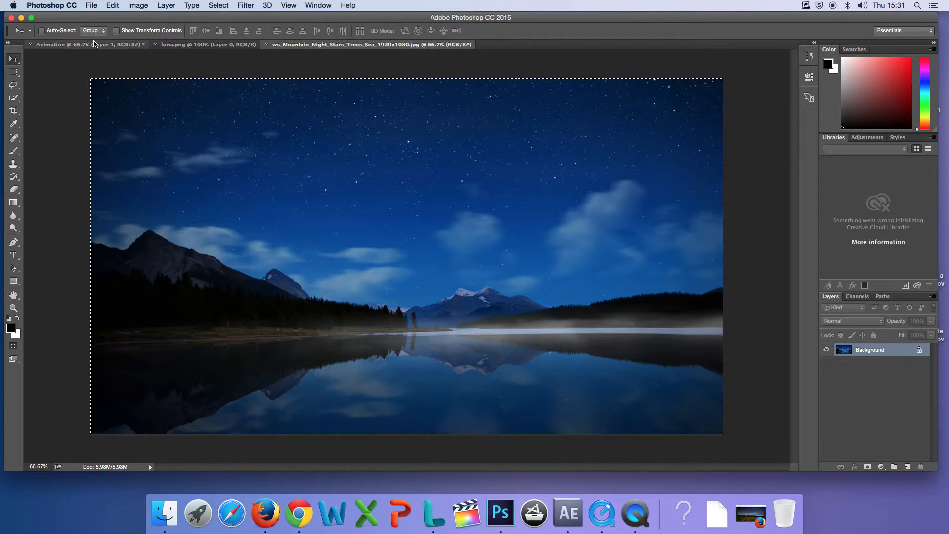
{"action": "left_click", "coordinate": [94, 44]}
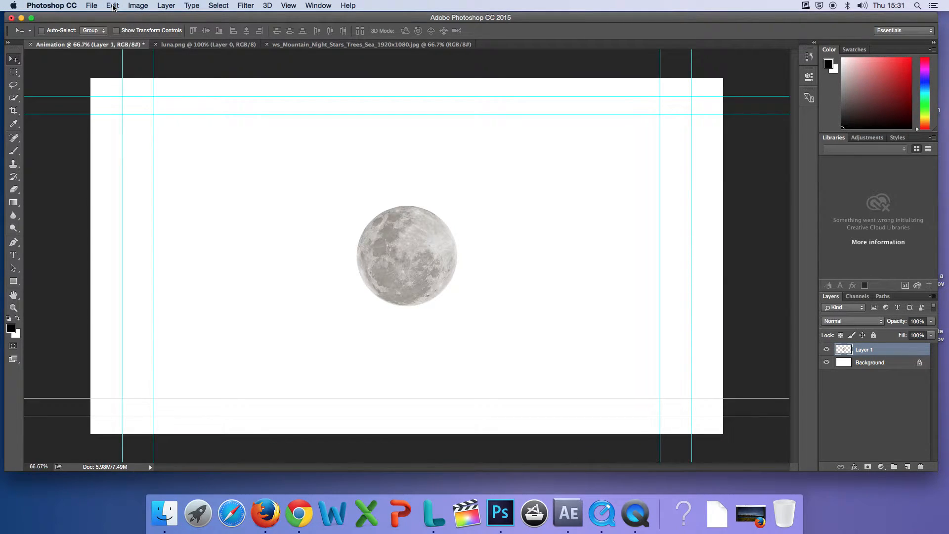
{"action": "left_click", "coordinate": [113, 5]}
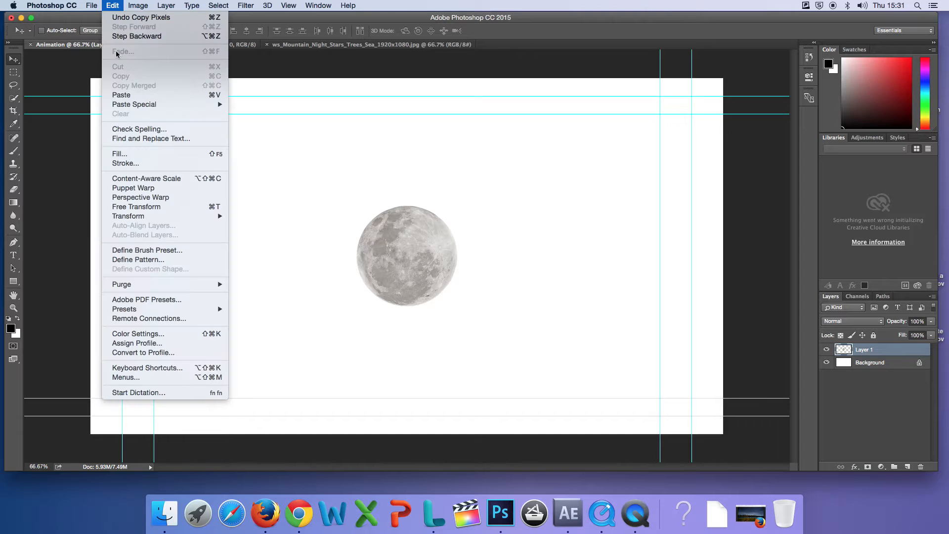
{"action": "left_click", "coordinate": [129, 95]}
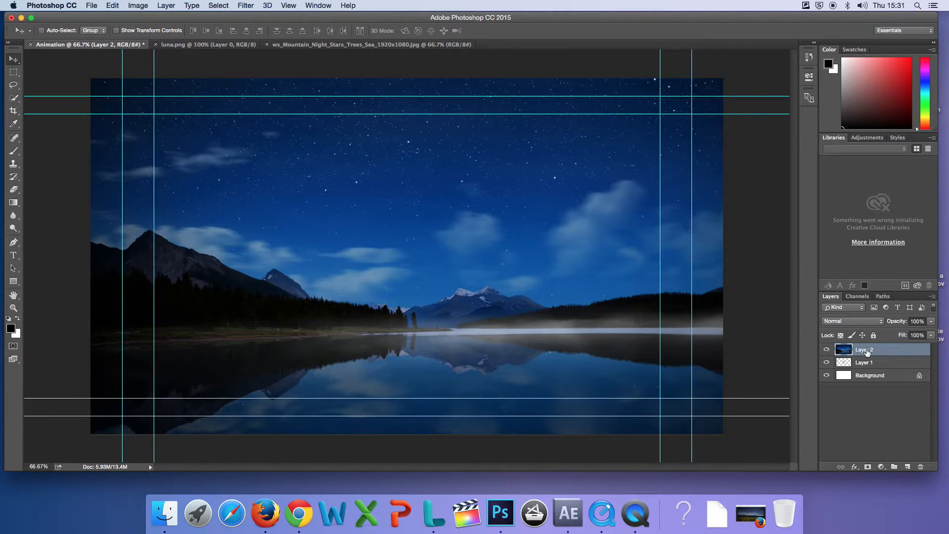
Bring the moon layer above the landscape layer, scale the moon to about 43% and place it in the sky above the left mountain.
{"action": "left_click", "coordinate": [876, 366]}
{"action": "left_click_drag", "start_coordinate": [875, 367], "coordinate": [870, 344]}
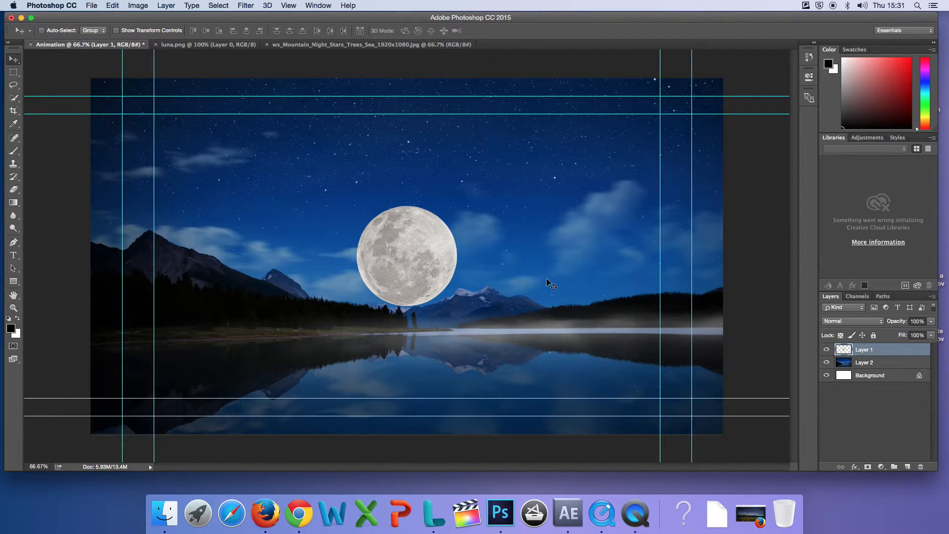
{"action": "key", "text": "super"}
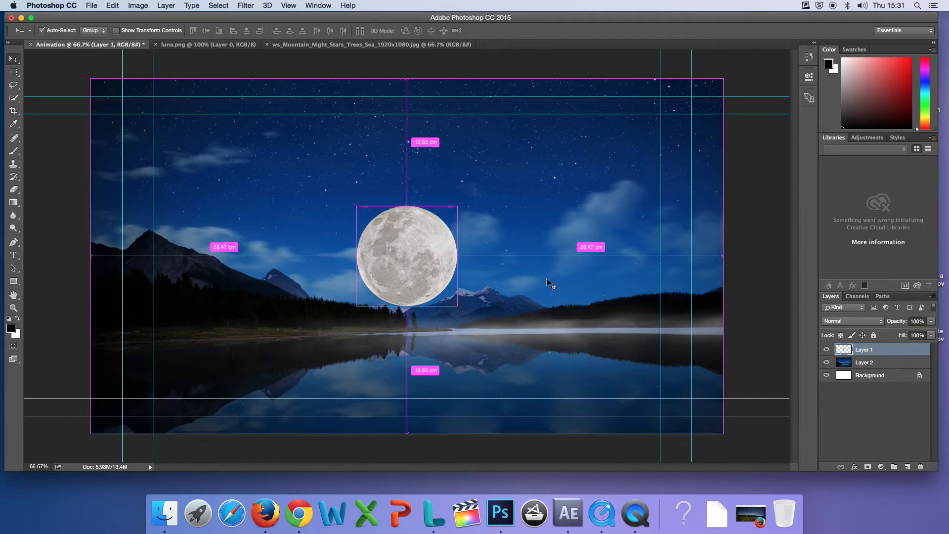
{"action": "key", "text": "super+t"}
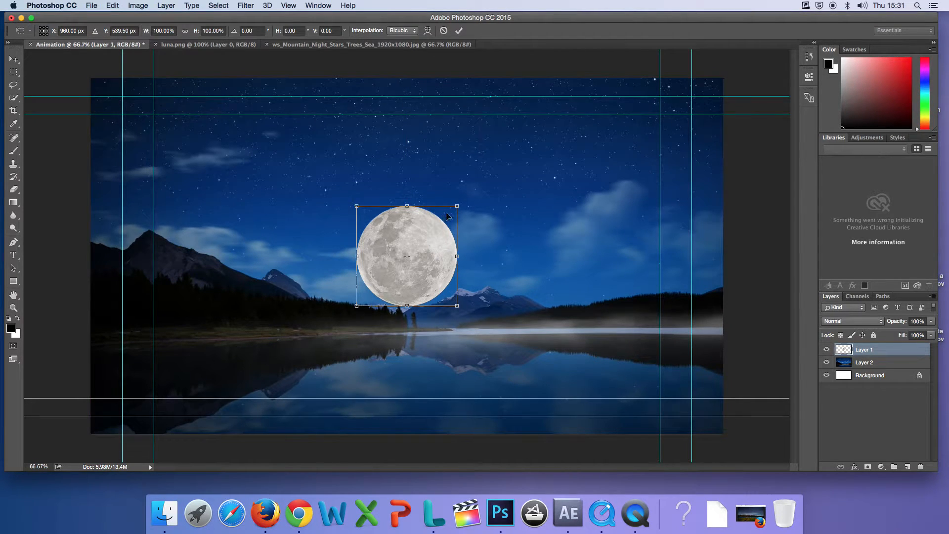
{"action": "left_click_drag", "start_coordinate": [457, 205], "coordinate": [203, 191]}
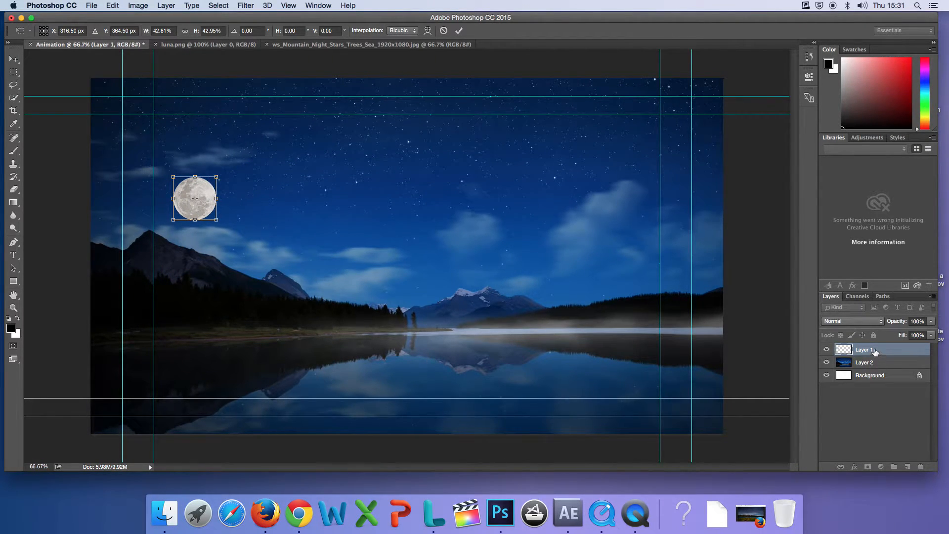
{"action": "key", "text": "Return"}
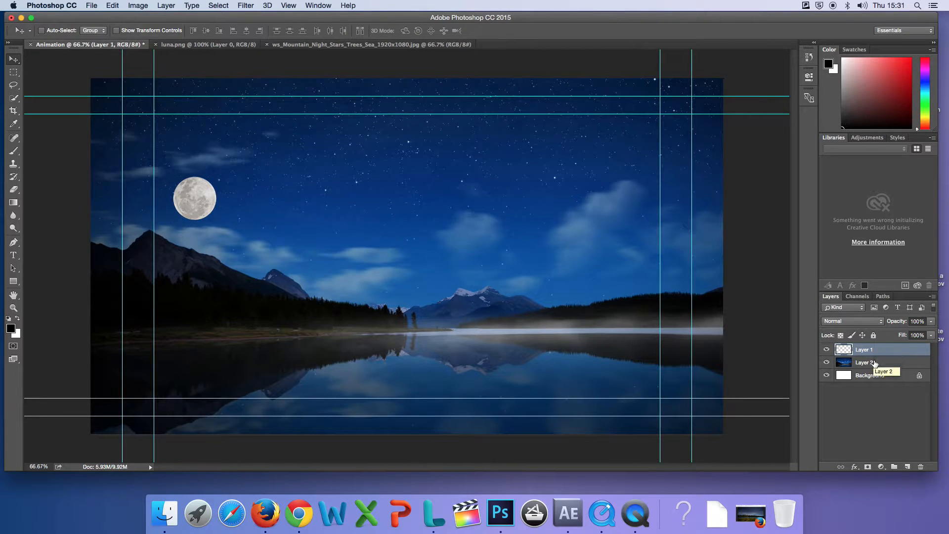
{"action": "left_click", "coordinate": [874, 365]}
{"action": "left_click", "coordinate": [873, 376]}
{"action": "left_click", "coordinate": [876, 352]}
Save the document as Animation.psd in Photoshop format with layers and maximized compatibility, in the personal folder on Local Scratch Disk.
{"action": "left_click", "coordinate": [91, 6]}
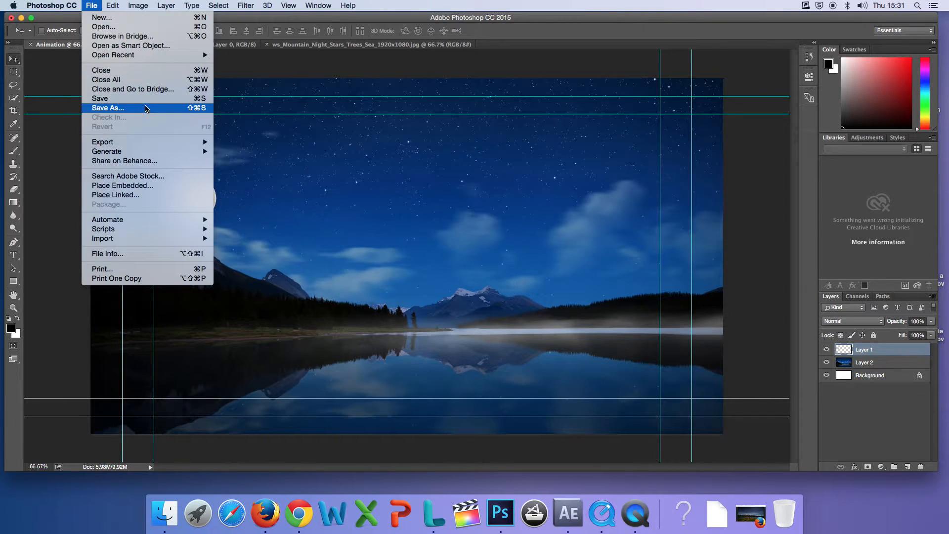
{"action": "left_click", "coordinate": [119, 108]}
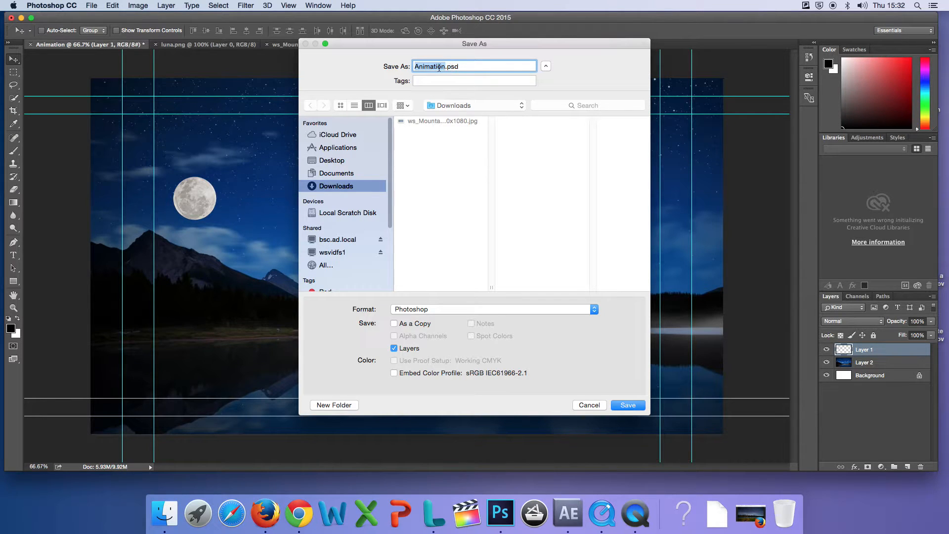
{"action": "left_click", "coordinate": [333, 213]}
{"action": "left_click", "coordinate": [405, 121]}
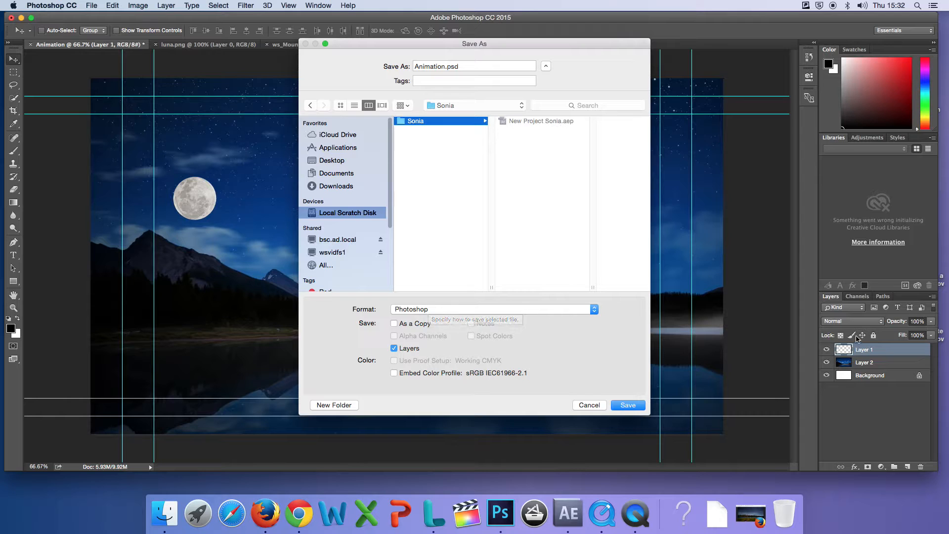
{"action": "left_click", "coordinate": [628, 405]}
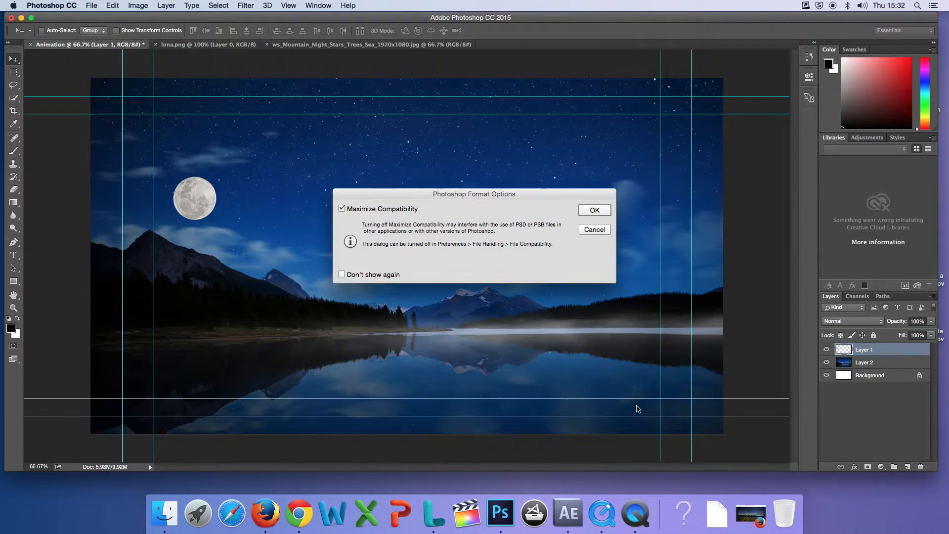
{"action": "left_click", "coordinate": [595, 210]}
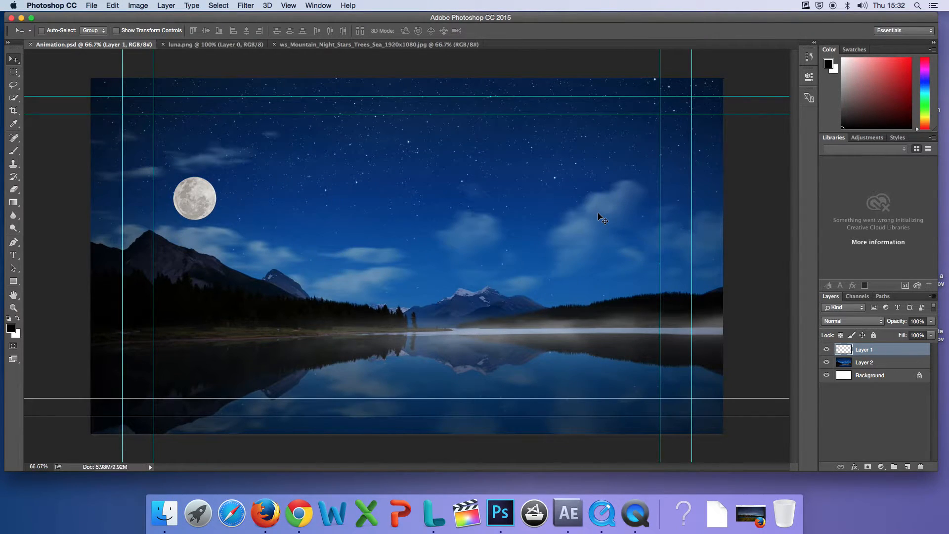
Switch to After Effects and delete the existing Comp 1 from the project.
{"action": "left_click", "coordinate": [569, 513]}
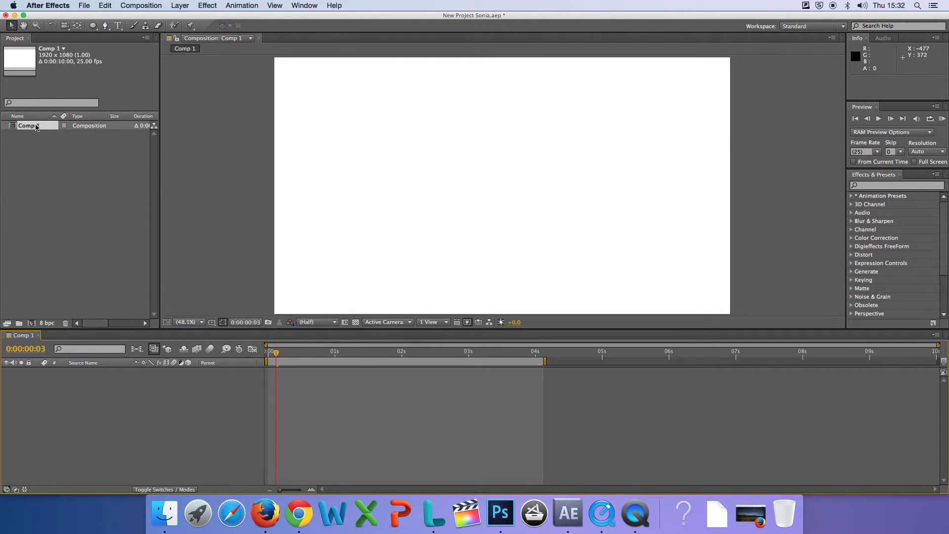
{"action": "left_click", "coordinate": [13, 127]}
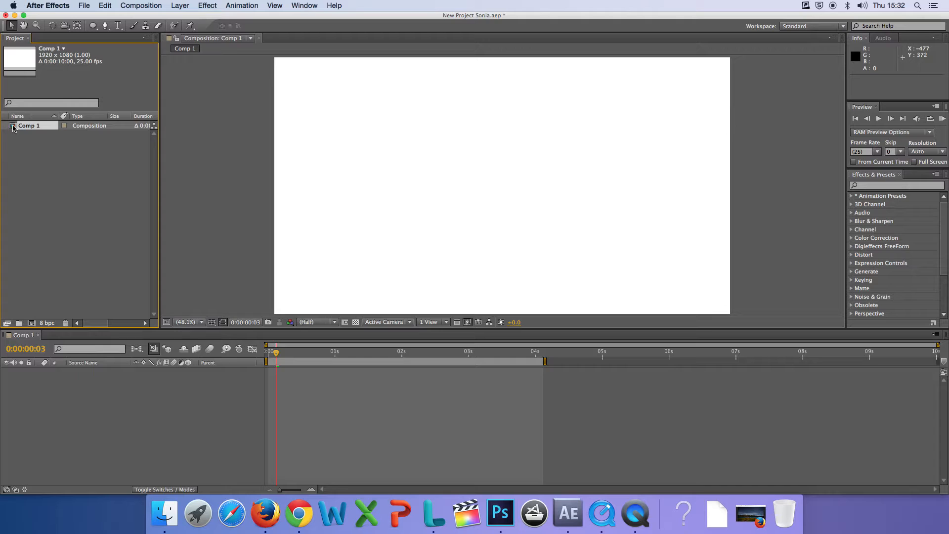
{"action": "key", "text": "Delete"}
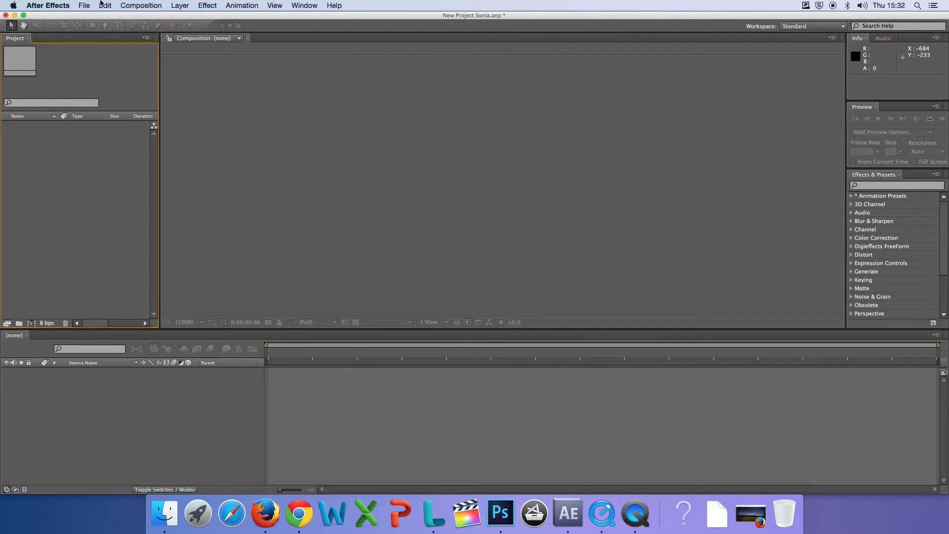
Import Animation.psd as Composition - Retain Layer Sizes with Editable Layer Styles and Live Photoshop 3D.
{"action": "left_click", "coordinate": [84, 6]}
{"action": "mouse_move", "coordinate": [157, 152]}
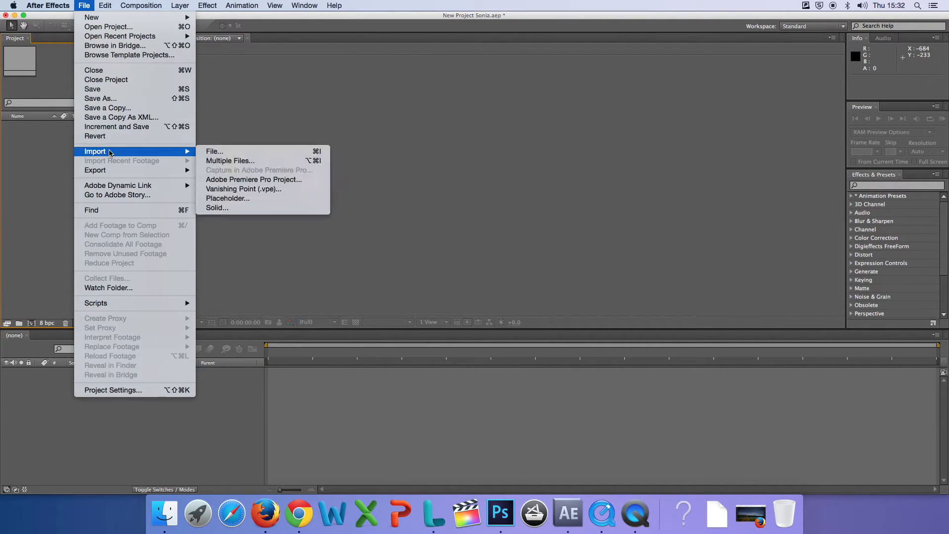
{"action": "left_click", "coordinate": [209, 153]}
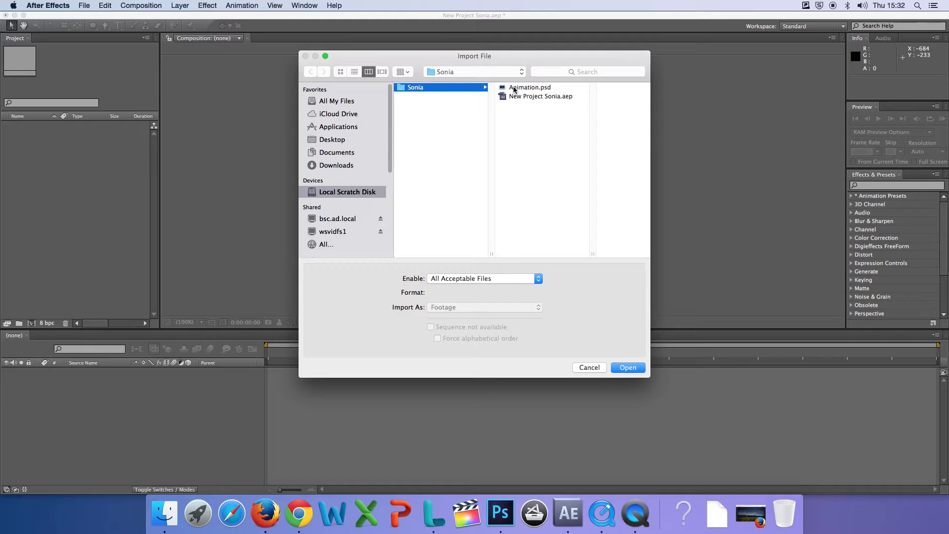
{"action": "left_click", "coordinate": [514, 89]}
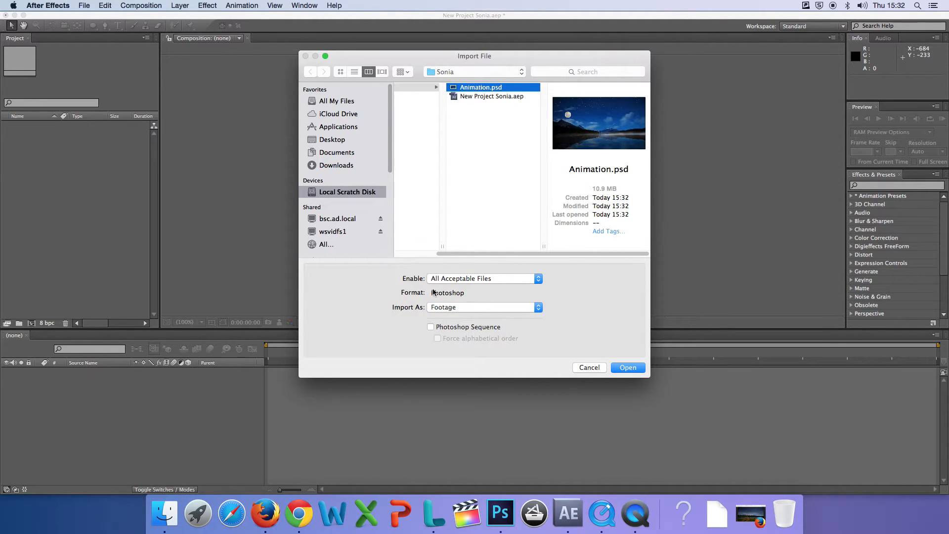
{"action": "left_click", "coordinate": [430, 308]}
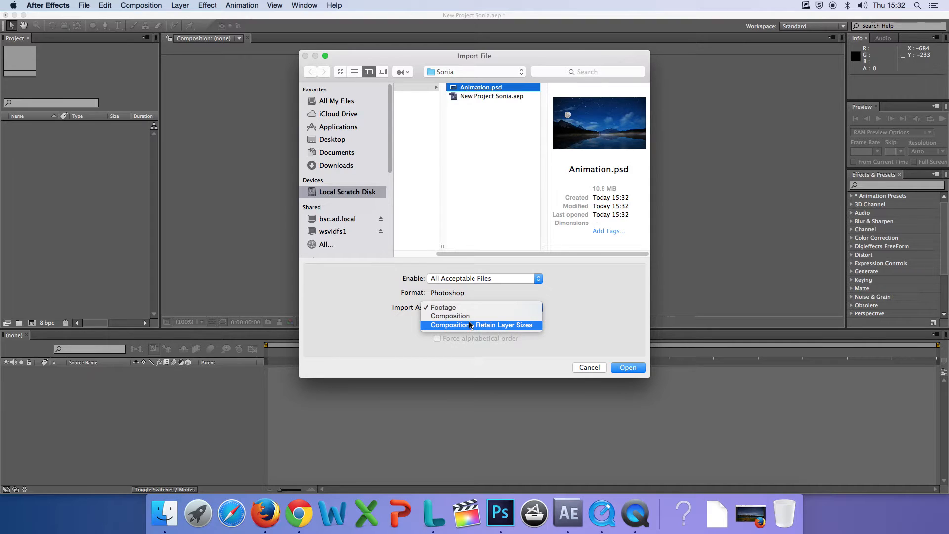
{"action": "left_click", "coordinate": [480, 327]}
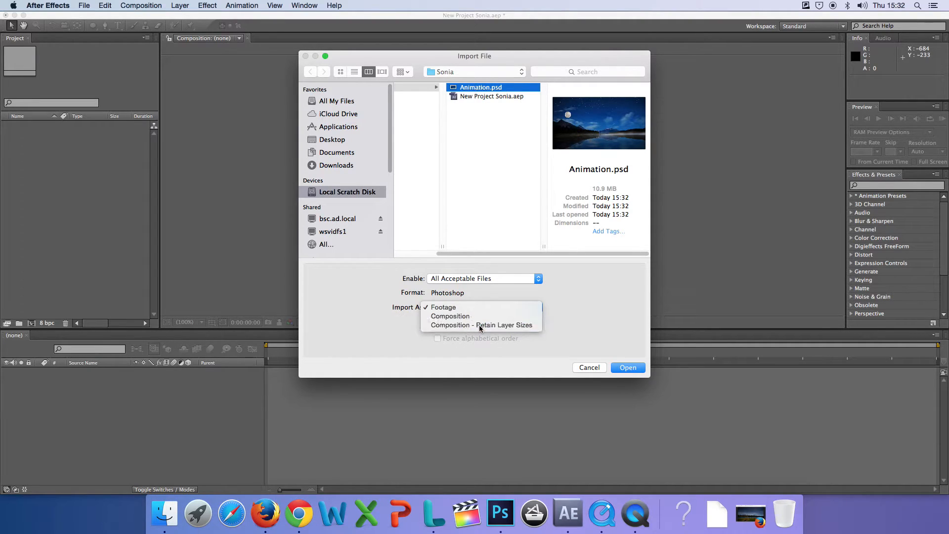
{"action": "left_click", "coordinate": [627, 368]}
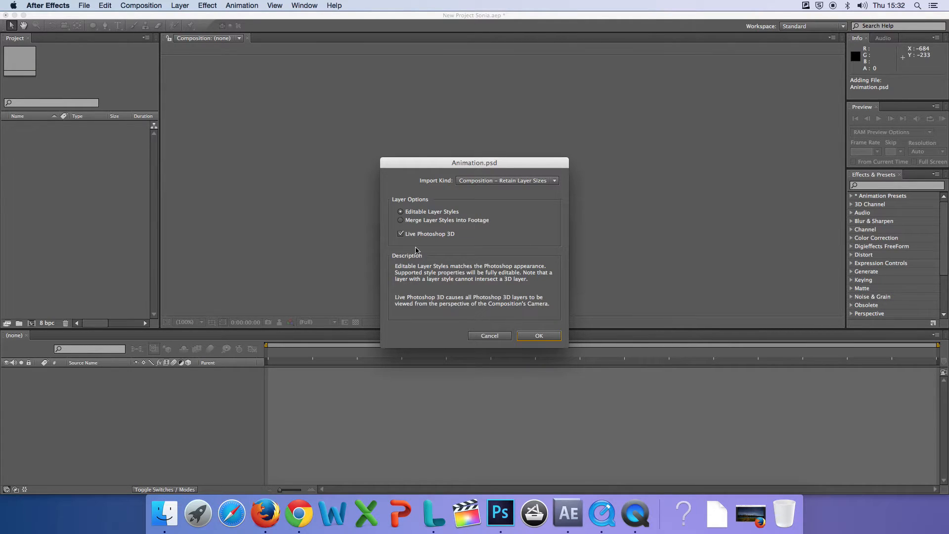
{"action": "left_click", "coordinate": [546, 337]}
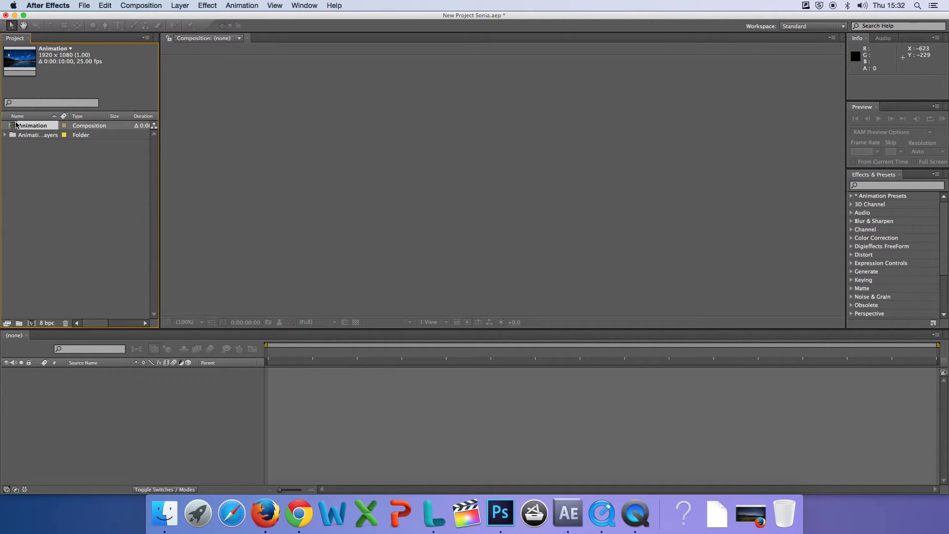
Expand the Animation Layers folder and open the Animation composition with its layers in the timeline.
{"action": "left_click", "coordinate": [5, 135]}
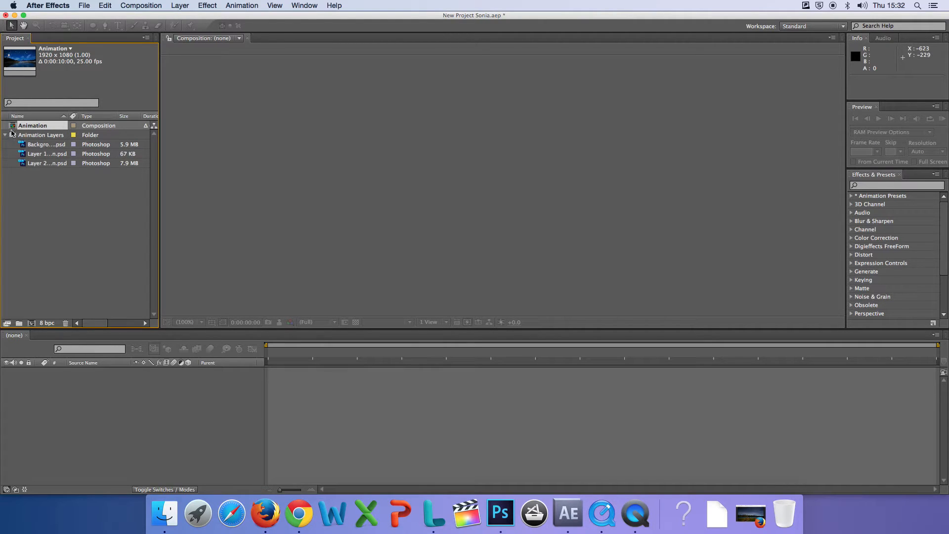
{"action": "double_click", "coordinate": [14, 127]}
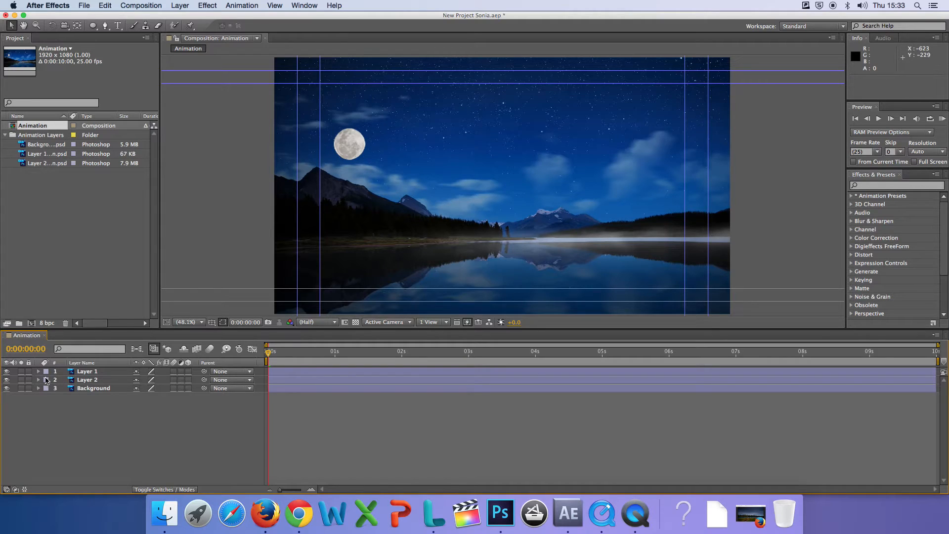
{"action": "left_click", "coordinate": [39, 371]}
{"action": "left_click", "coordinate": [39, 380]}
{"action": "left_click", "coordinate": [39, 380]}
{"action": "left_click", "coordinate": [39, 388]}
{"action": "left_click", "coordinate": [39, 389]}
Toggle the visibility of the composition's layers to check what each one contains.
{"action": "left_click", "coordinate": [7, 388]}
{"action": "left_click", "coordinate": [6, 380]}
{"action": "left_click", "coordinate": [7, 379]}
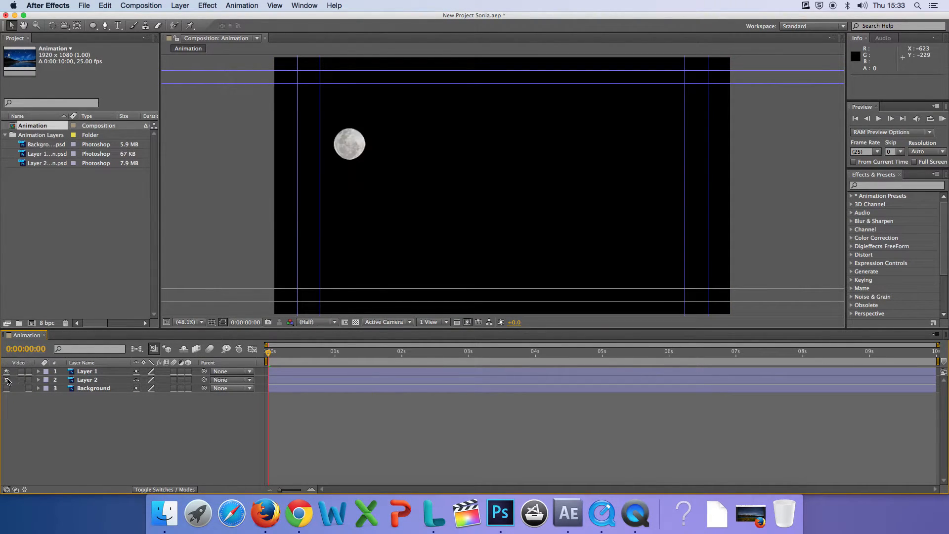
{"action": "left_click", "coordinate": [7, 388]}
{"action": "left_click", "coordinate": [7, 380]}
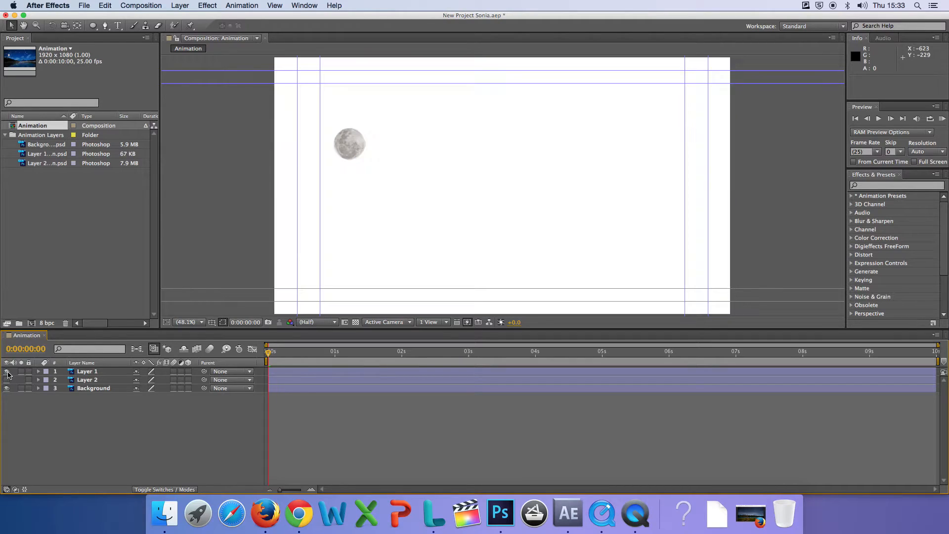
{"action": "left_click", "coordinate": [7, 371]}
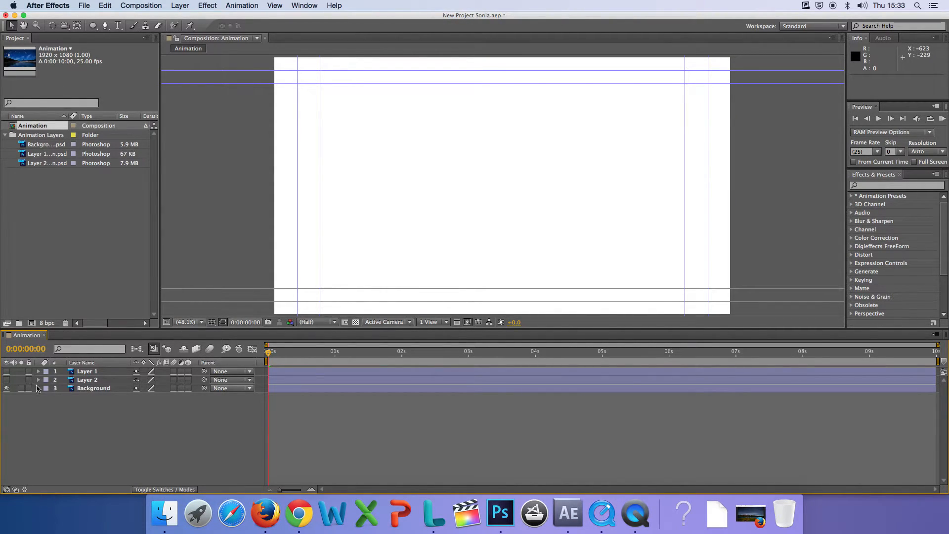
Delete the white Background layer from the composition and make Layer 1 and Layer 2 visible.
{"action": "left_click", "coordinate": [90, 389]}
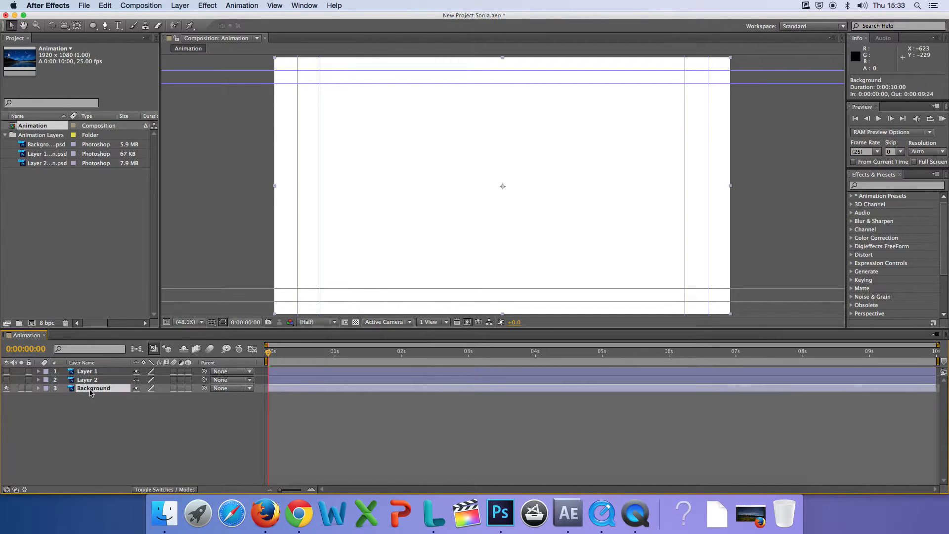
{"action": "key", "text": "Delete"}
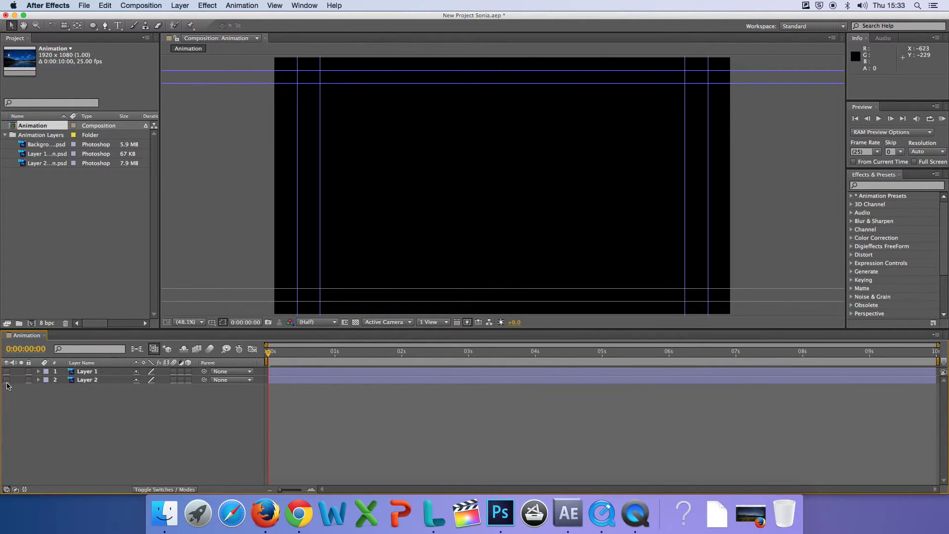
{"action": "left_click", "coordinate": [7, 382]}
{"action": "left_click", "coordinate": [7, 372]}
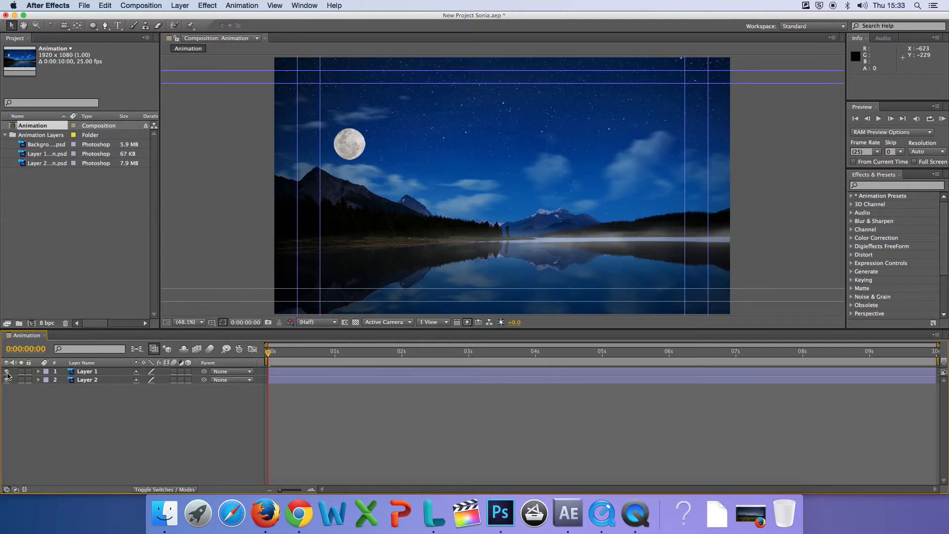
Lock the landscape layer and set a starting Position keyframe on the moon layer at 0:00:00:00.
{"action": "left_click", "coordinate": [359, 153]}
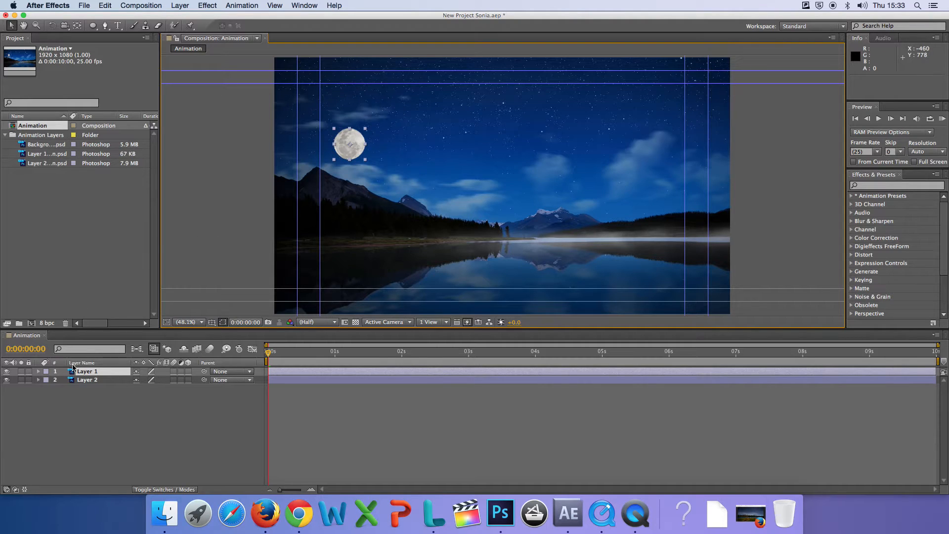
{"action": "left_click", "coordinate": [29, 380]}
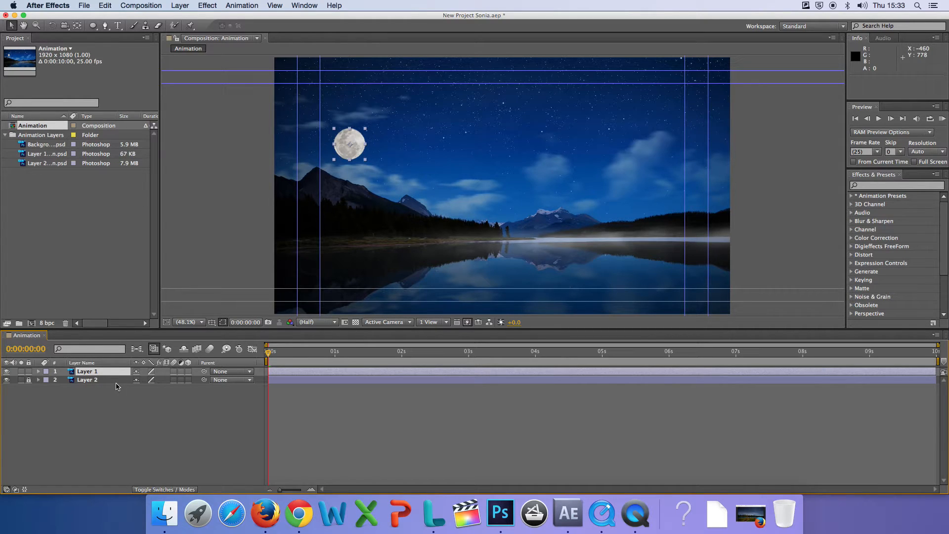
{"action": "left_click", "coordinate": [38, 371]}
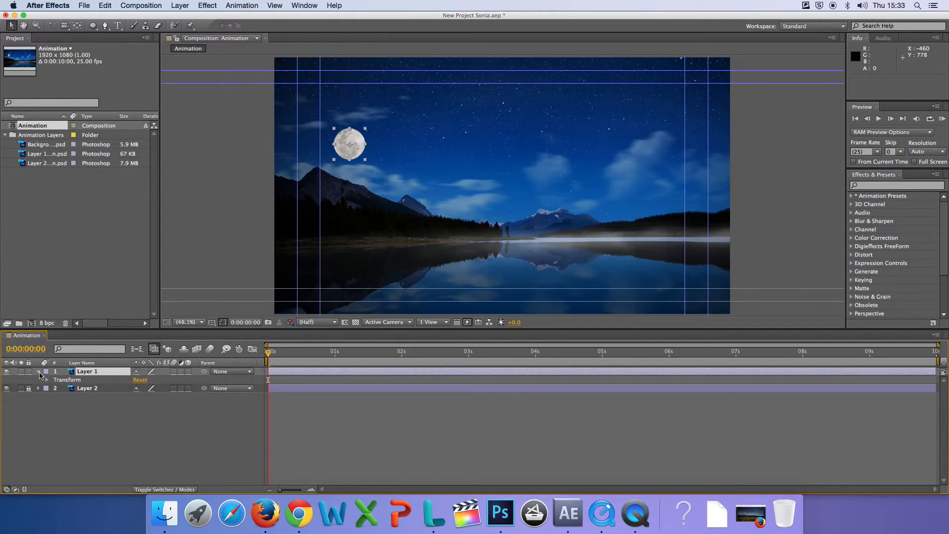
{"action": "left_click", "coordinate": [47, 380]}
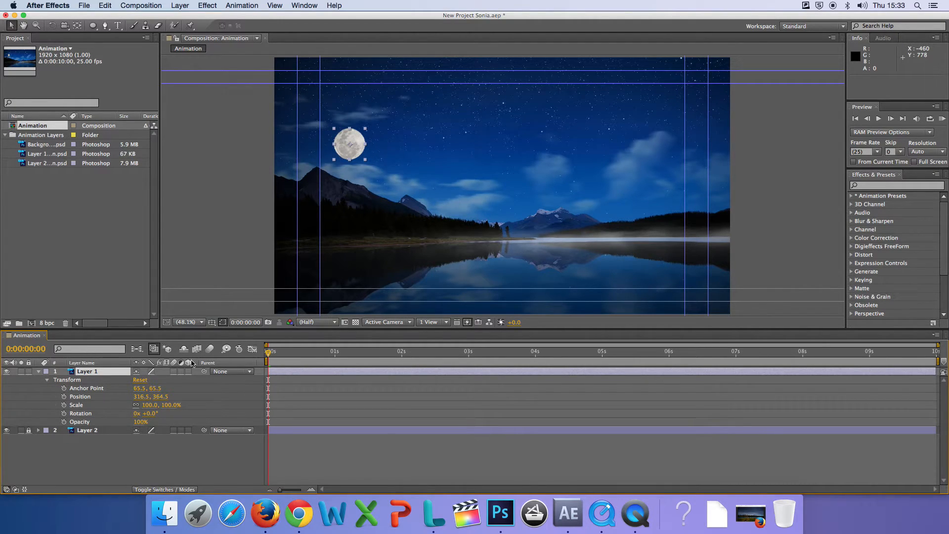
{"action": "left_click", "coordinate": [64, 397]}
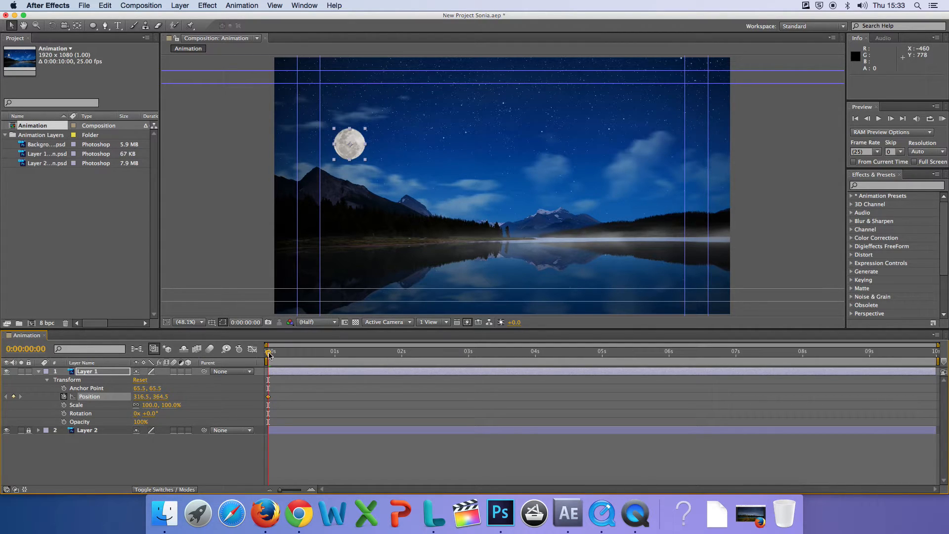
Move the moon across the sky to about 1662, 390 at 0:00:05:00 and end the work area at about 0:00:05:03.
{"action": "left_click_drag", "start_coordinate": [270, 354], "coordinate": [602, 353]}
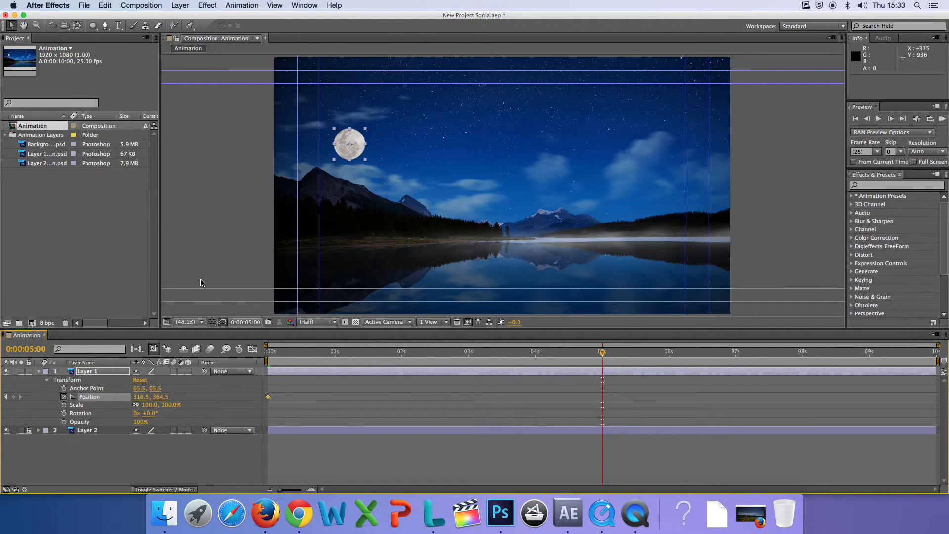
{"action": "left_click_drag", "start_coordinate": [365, 144], "coordinate": [677, 151]}
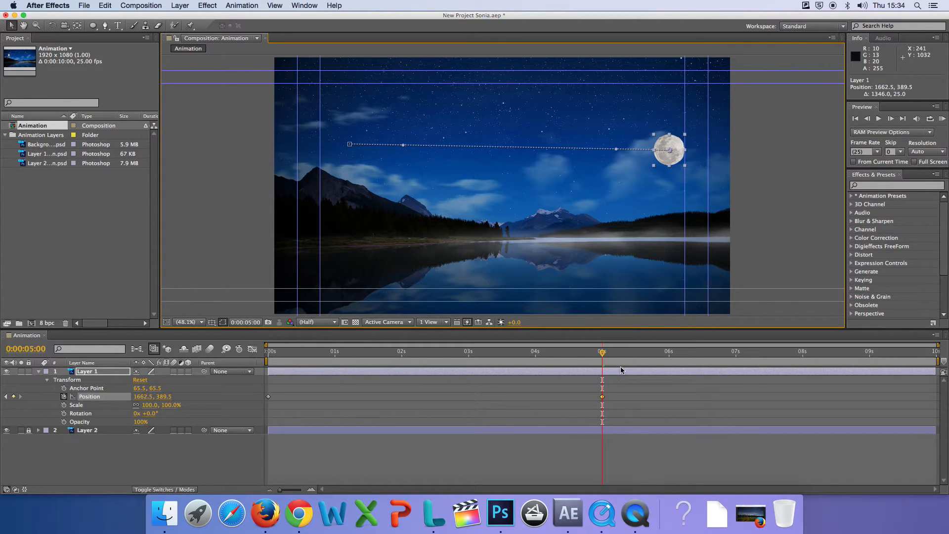
{"action": "left_click_drag", "start_coordinate": [936, 361], "coordinate": [614, 368]}
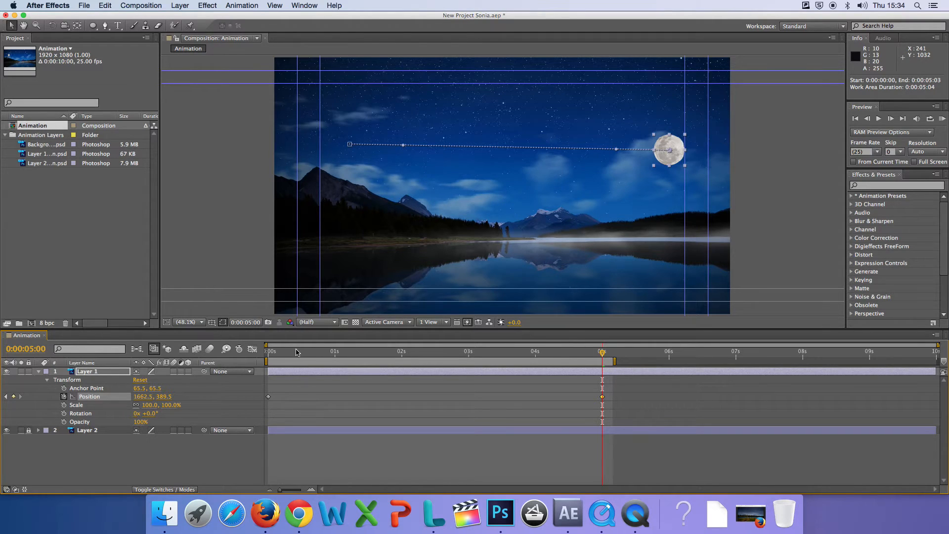
Preview the moon's straight movement from the beginning of the composition.
{"action": "left_click_drag", "start_coordinate": [297, 352], "coordinate": [253, 351]}
{"action": "key", "text": "space"}
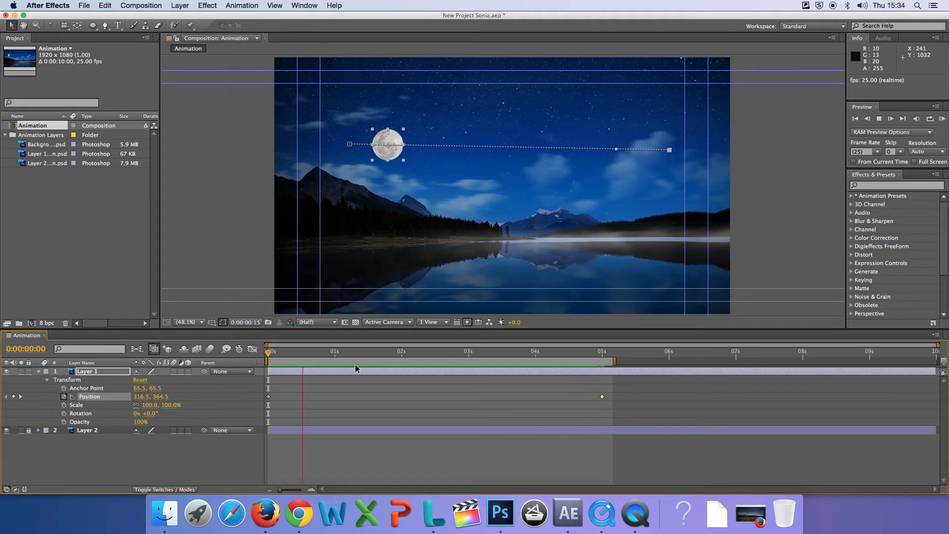
{"action": "key", "text": "space"}
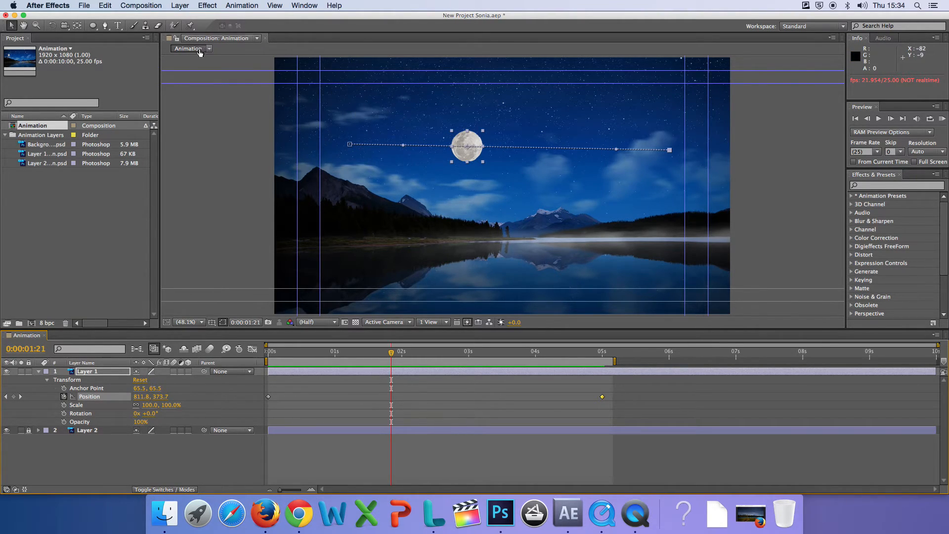
Lower the motion path's end point to about 1728, 570 and bend the path into an upward arc with the Convert Vertex tool.
{"action": "left_click_drag", "start_coordinate": [670, 150], "coordinate": [685, 193]}
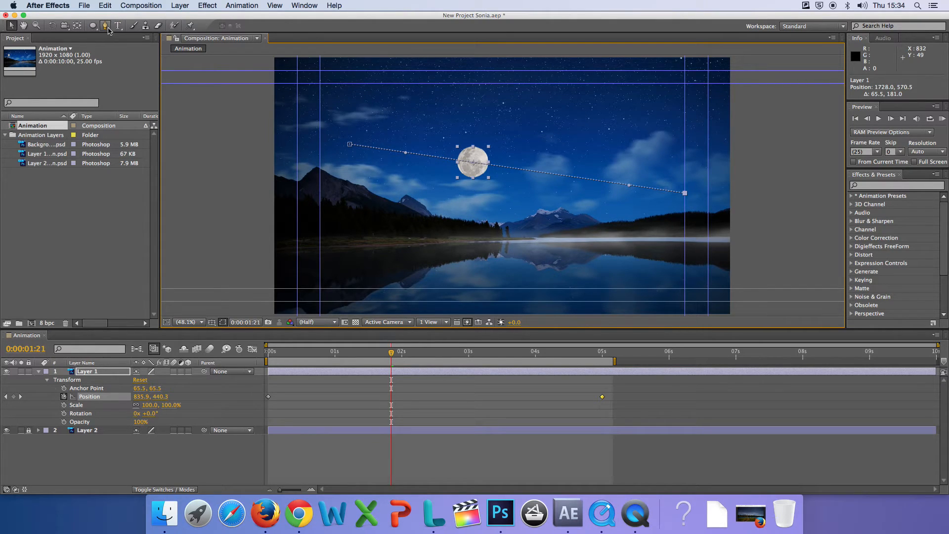
{"action": "left_click_drag", "start_coordinate": [108, 29], "coordinate": [128, 59]}
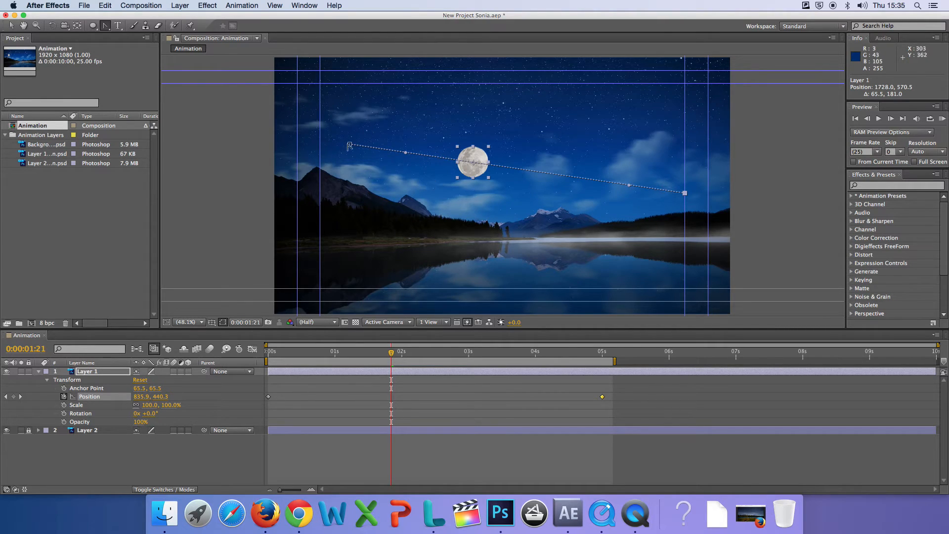
{"action": "left_click", "coordinate": [684, 193]}
{"action": "left_click_drag", "start_coordinate": [685, 196], "coordinate": [492, 86]}
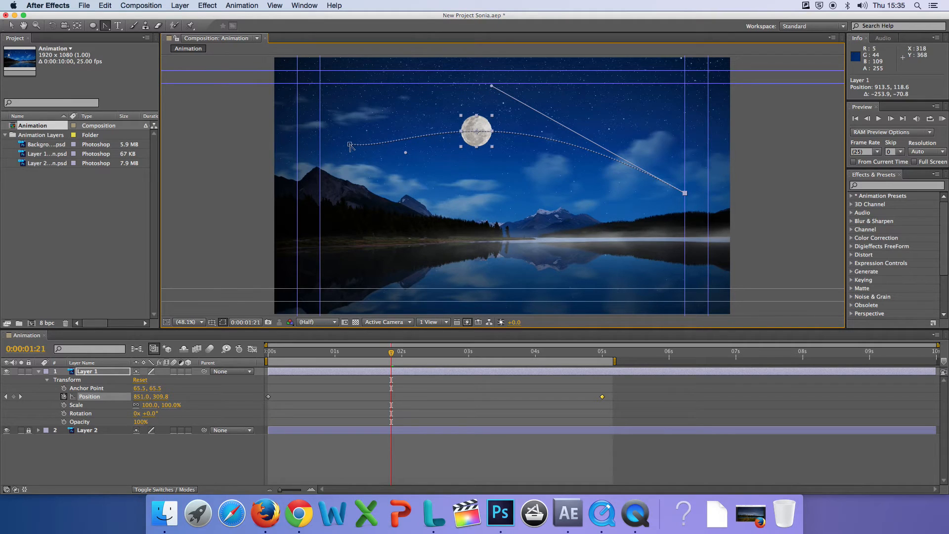
{"action": "left_click_drag", "start_coordinate": [350, 145], "coordinate": [429, 91]}
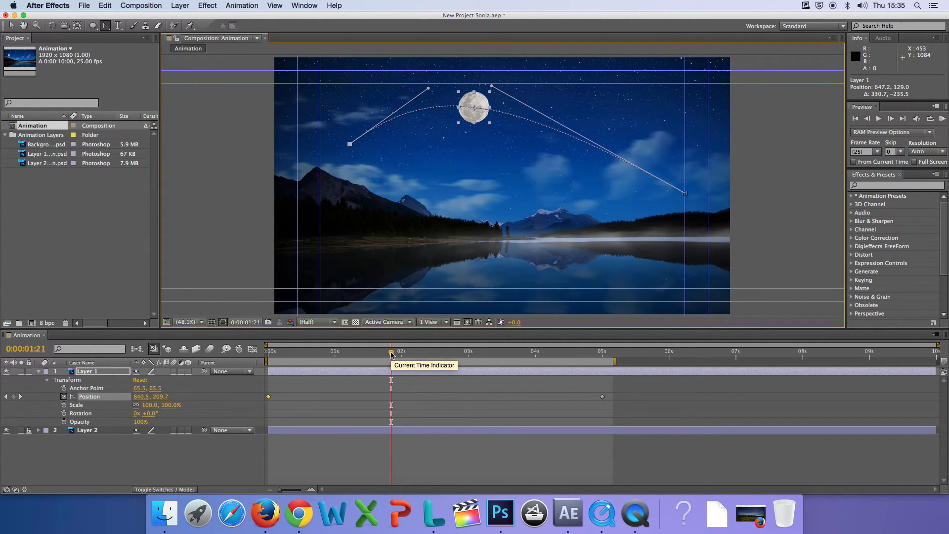
Preview the moon's movement along the curved path.
{"action": "key", "text": "space"}
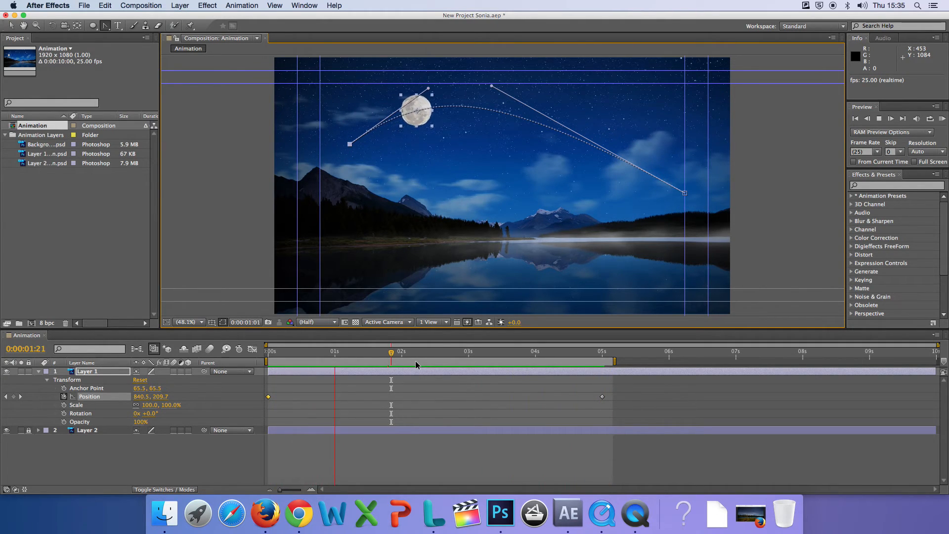
{"action": "key", "text": "space"}
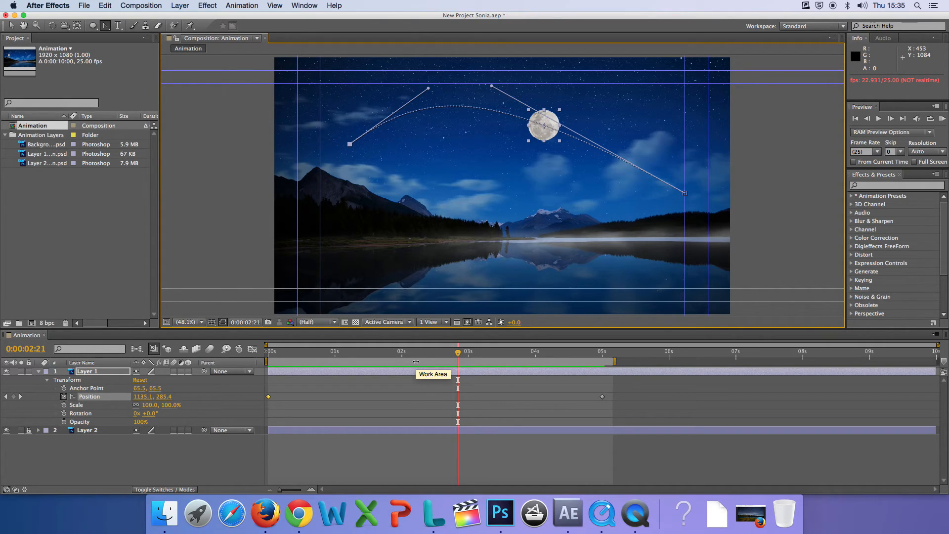
Move the moon's second Position keyframe to 0:00:09:24 and extend the work area to the end of the composition.
{"action": "left_click", "coordinate": [268, 396]}
{"action": "left_click_drag", "start_coordinate": [458, 355], "coordinate": [599, 356]}
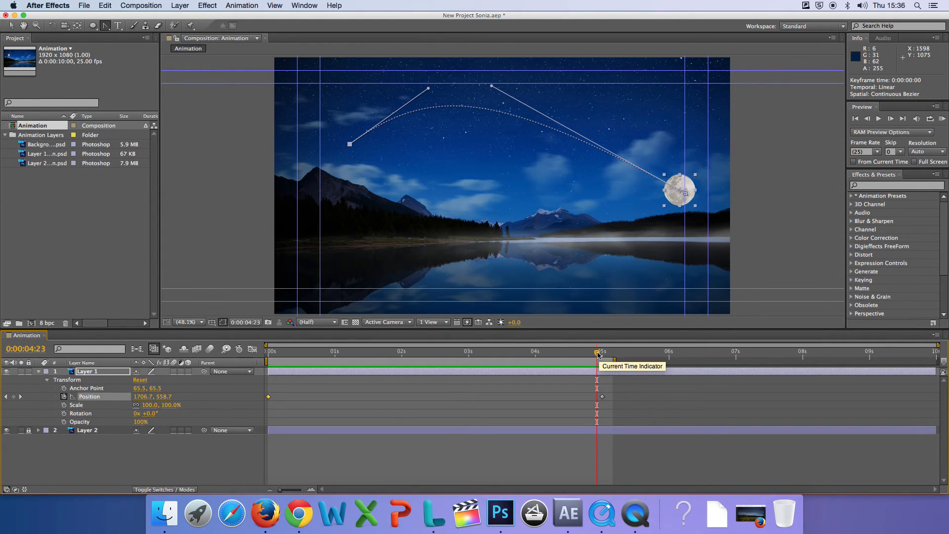
{"action": "left_click_drag", "start_coordinate": [598, 354], "coordinate": [935, 356]}
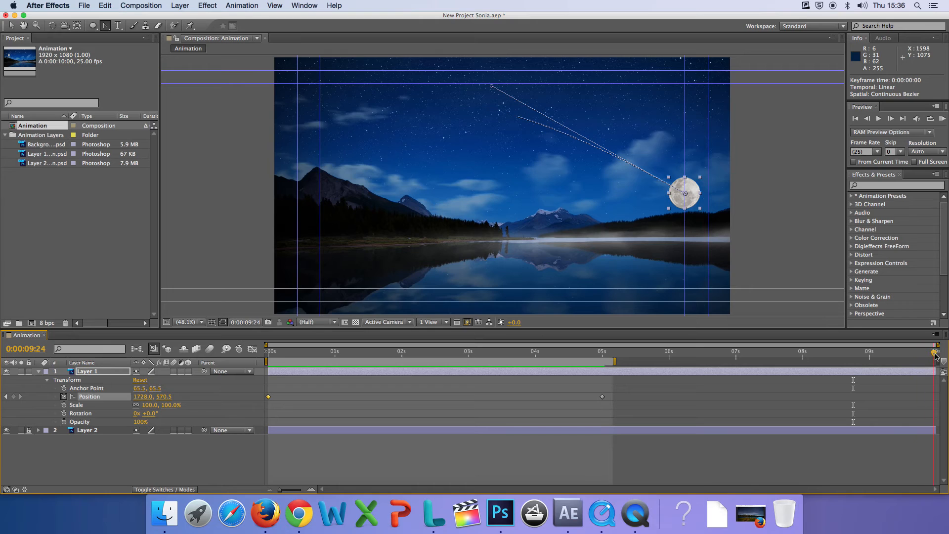
{"action": "left_click_drag", "start_coordinate": [603, 397], "coordinate": [924, 398]}
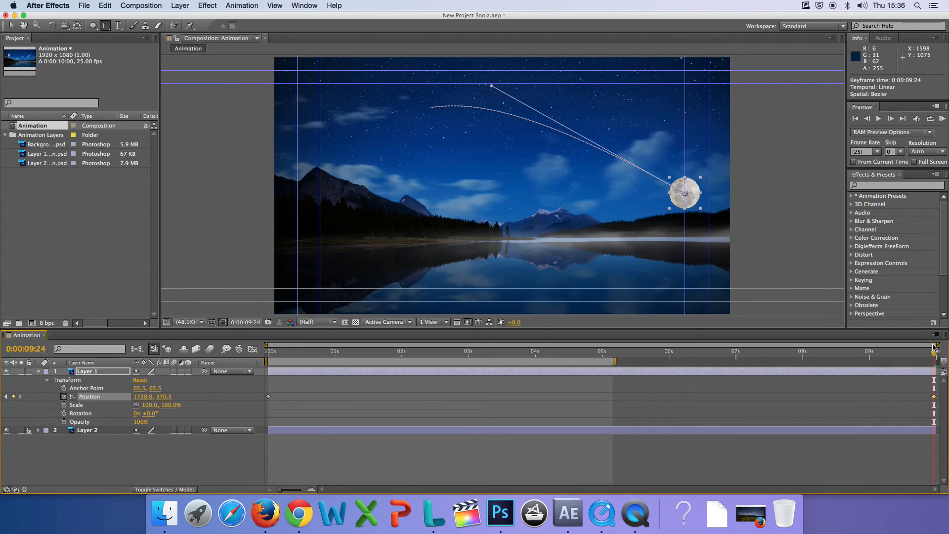
{"action": "left_click_drag", "start_coordinate": [899, 355], "coordinate": [936, 361]}
Play the slowed-down moon animation from 0:00:00:00 over the full work area.
{"action": "left_click_drag", "start_coordinate": [418, 362], "coordinate": [260, 362]}
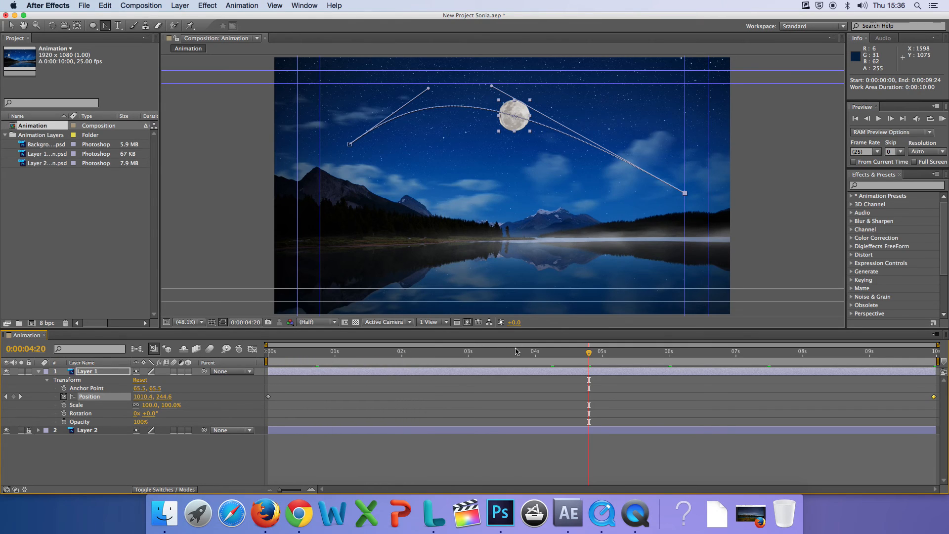
{"action": "left_click_drag", "start_coordinate": [589, 355], "coordinate": [262, 348]}
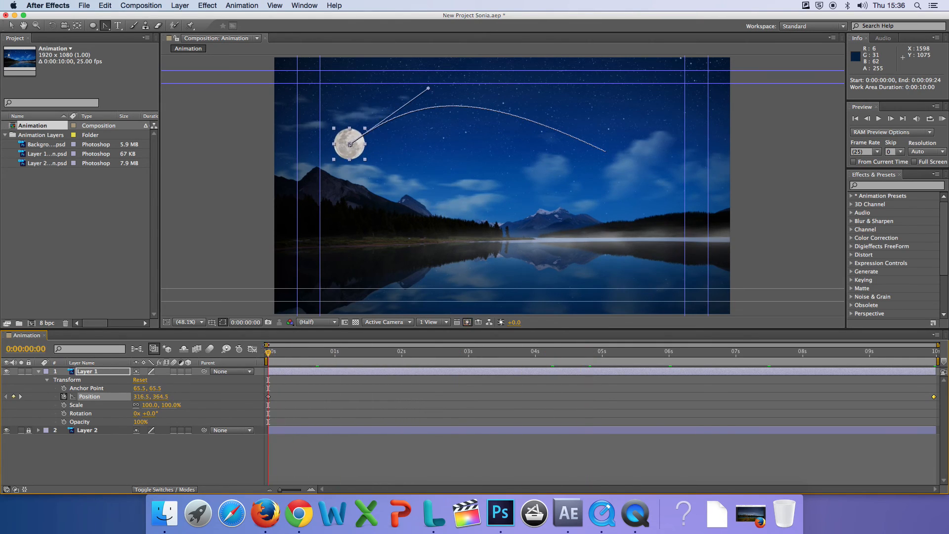
{"action": "key", "text": "space"}
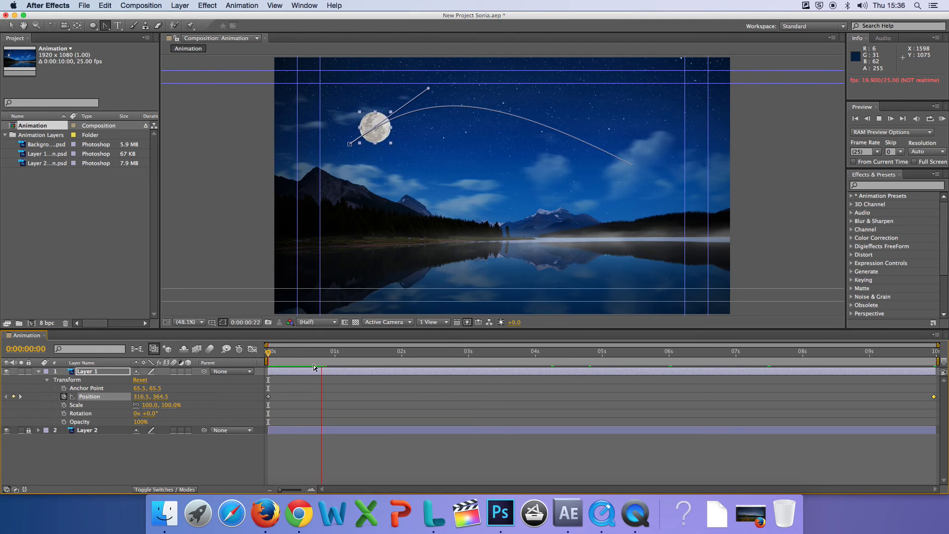